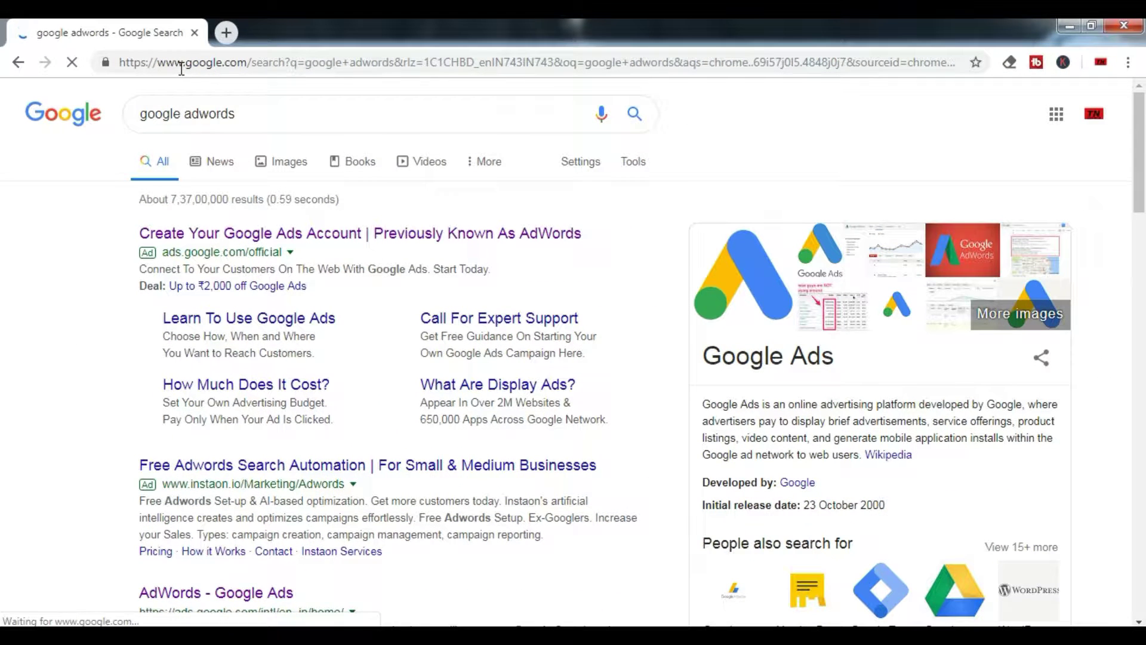
# Open the official Google Ads site from the sponsored search result and sign in to the account.
pyautogui.click(256, 232)
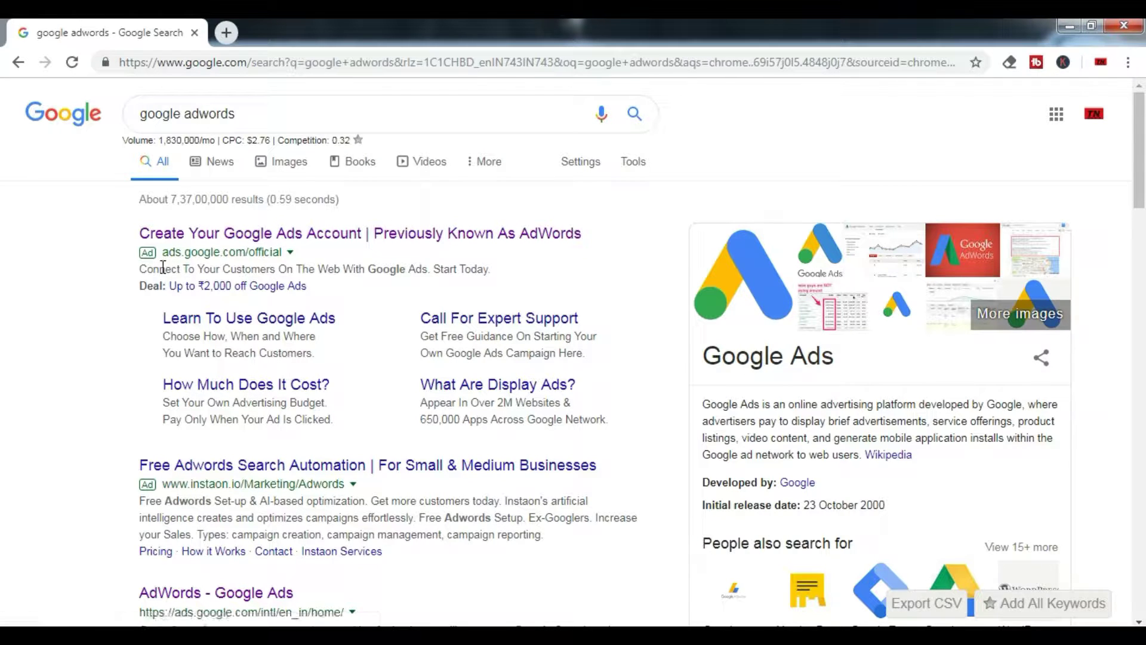
pyautogui.click(348, 238)
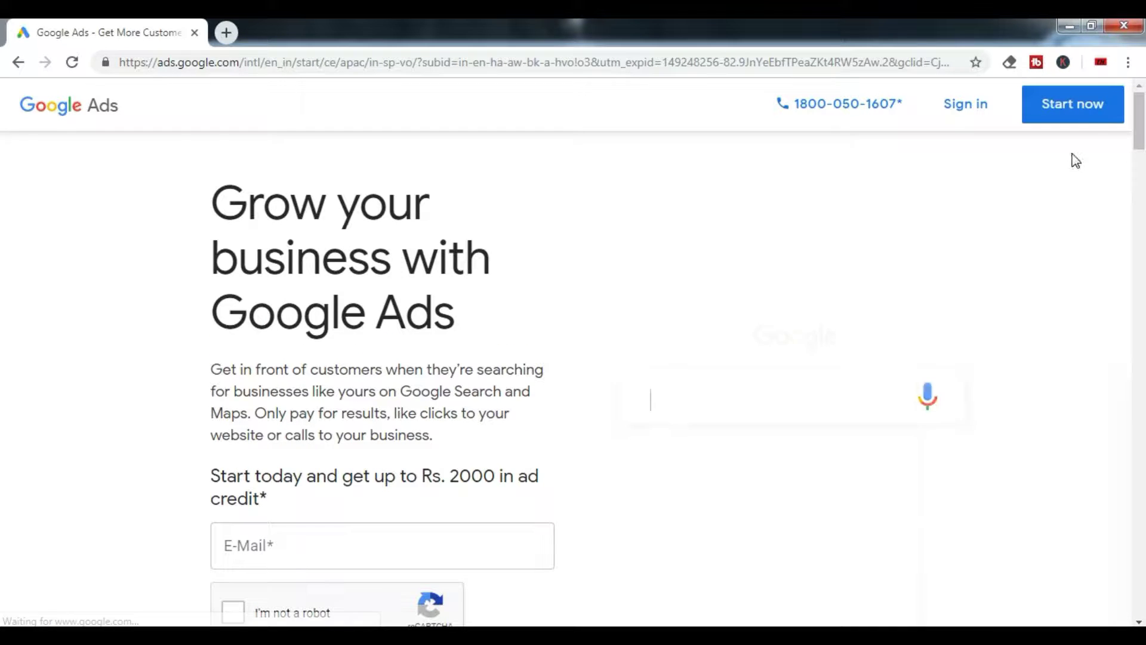
pyautogui.click(958, 110)
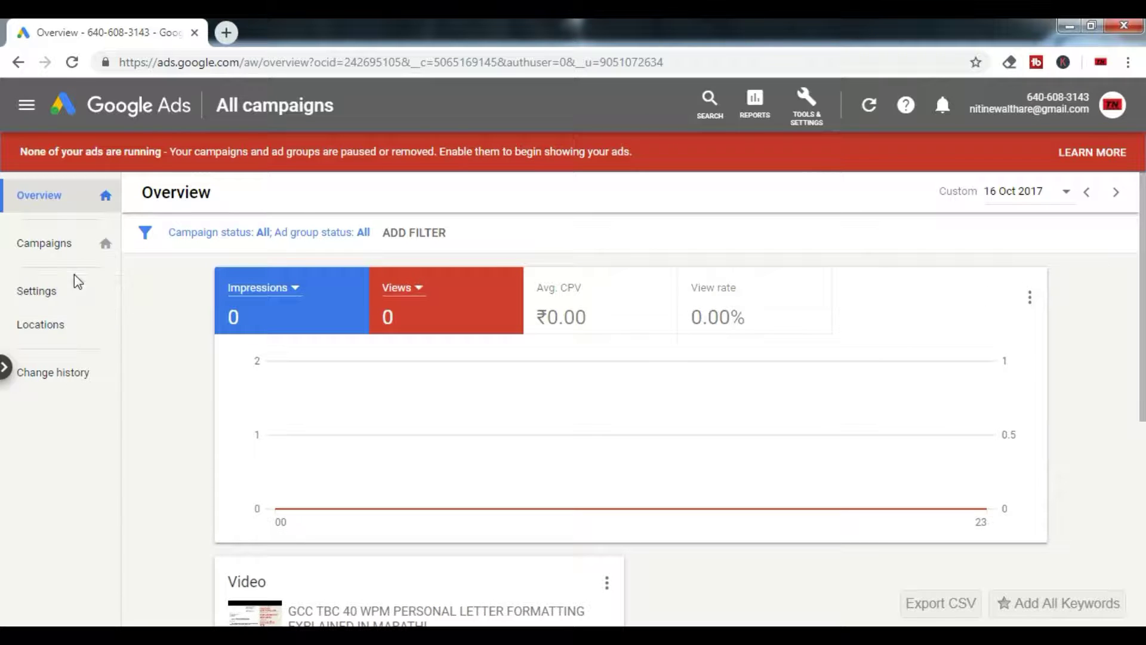
# Open the account's campaign list and start a new campaign.
pyautogui.click(56, 246)
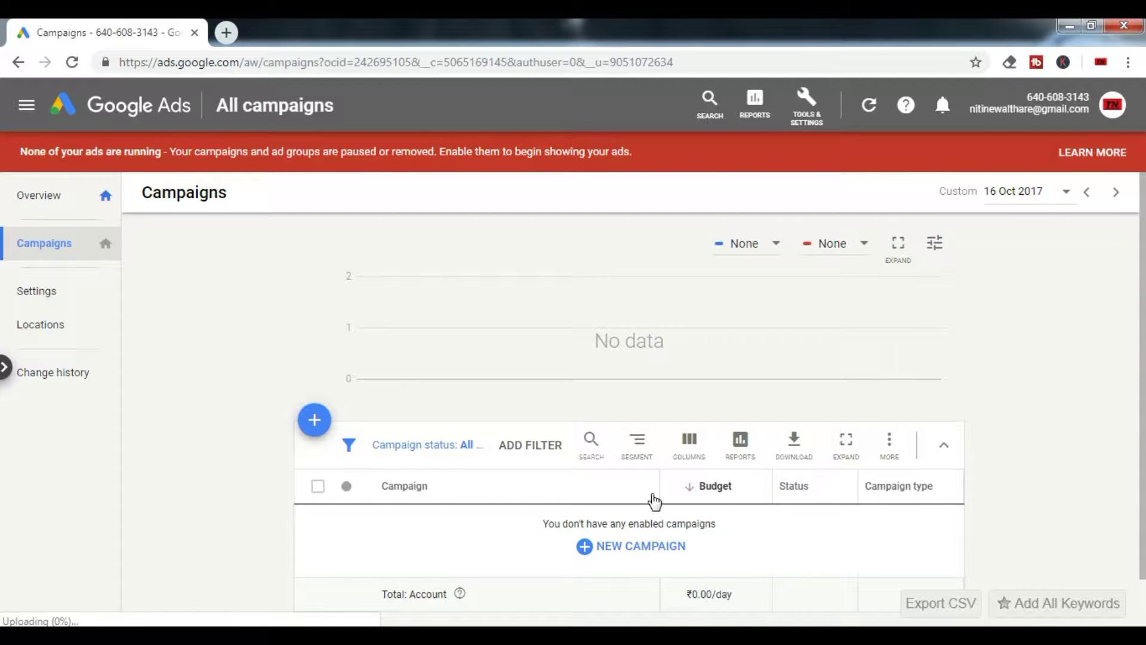
pyautogui.click(587, 548)
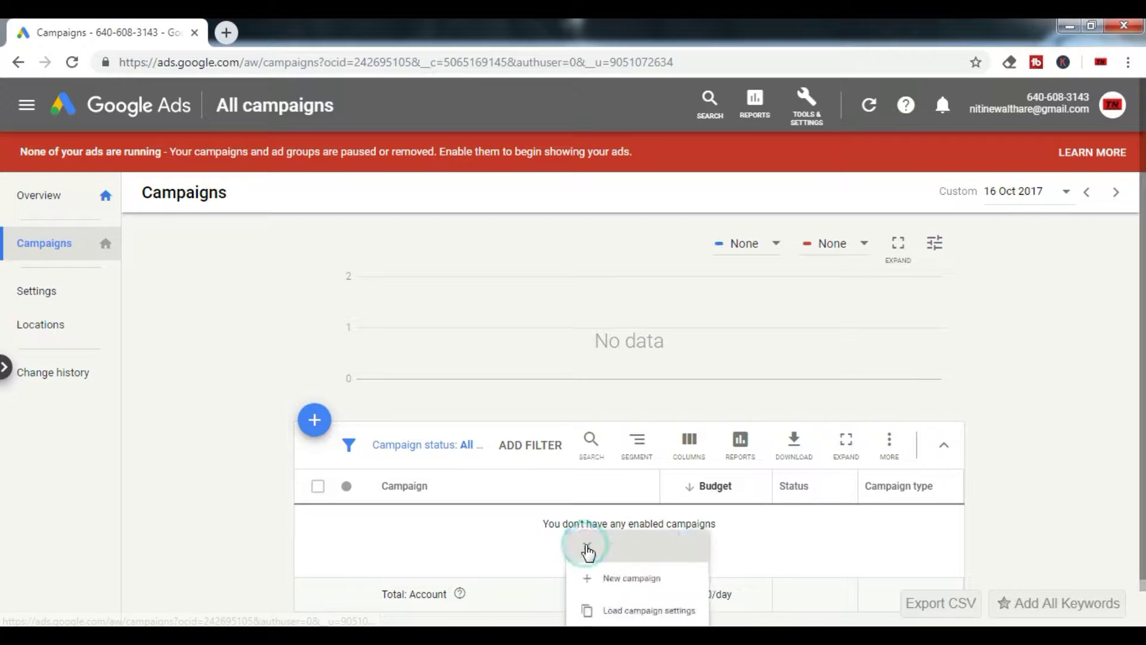
pyautogui.click(647, 567)
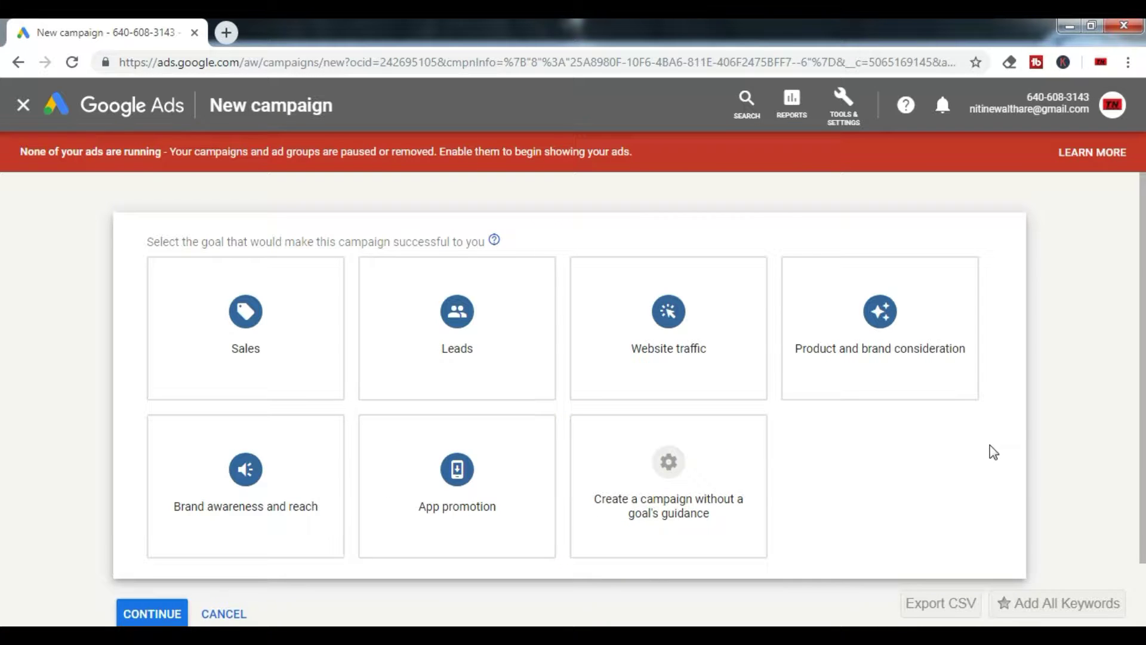
# Set the campaign goal to Product and brand consideration with type Video, and continue with the Influence consideration subtype.
pyautogui.click(896, 348)
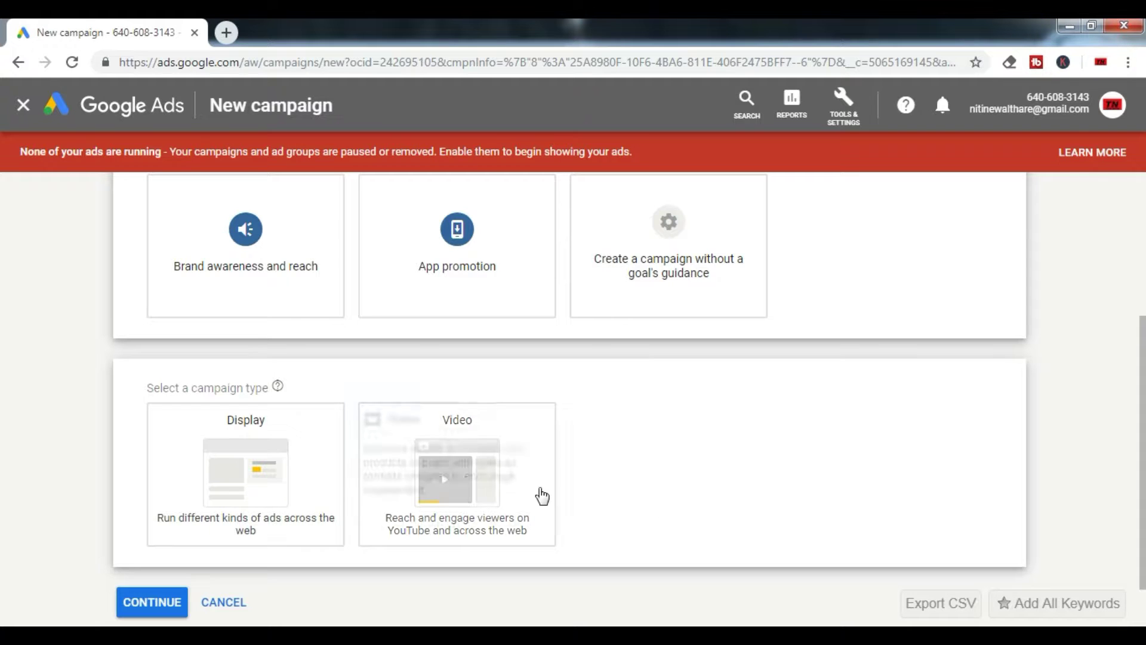
pyautogui.click(461, 464)
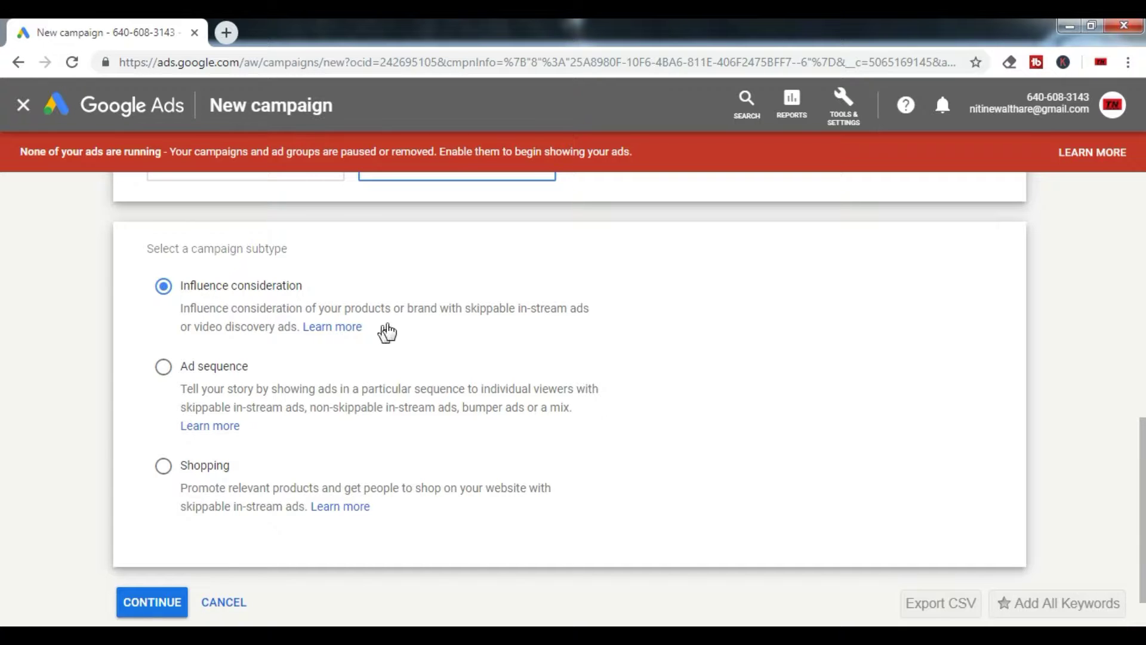
pyautogui.click(143, 603)
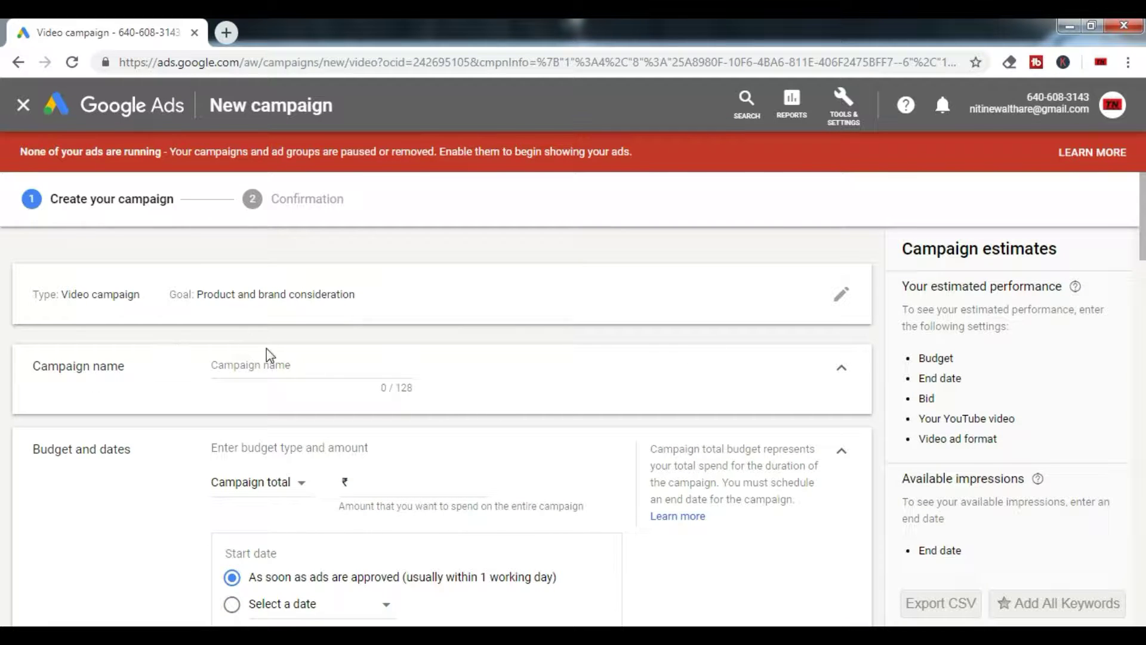
# Name the campaign "Video Ad Promotion".
pyautogui.click(270, 370)
pyautogui.write('Vi')
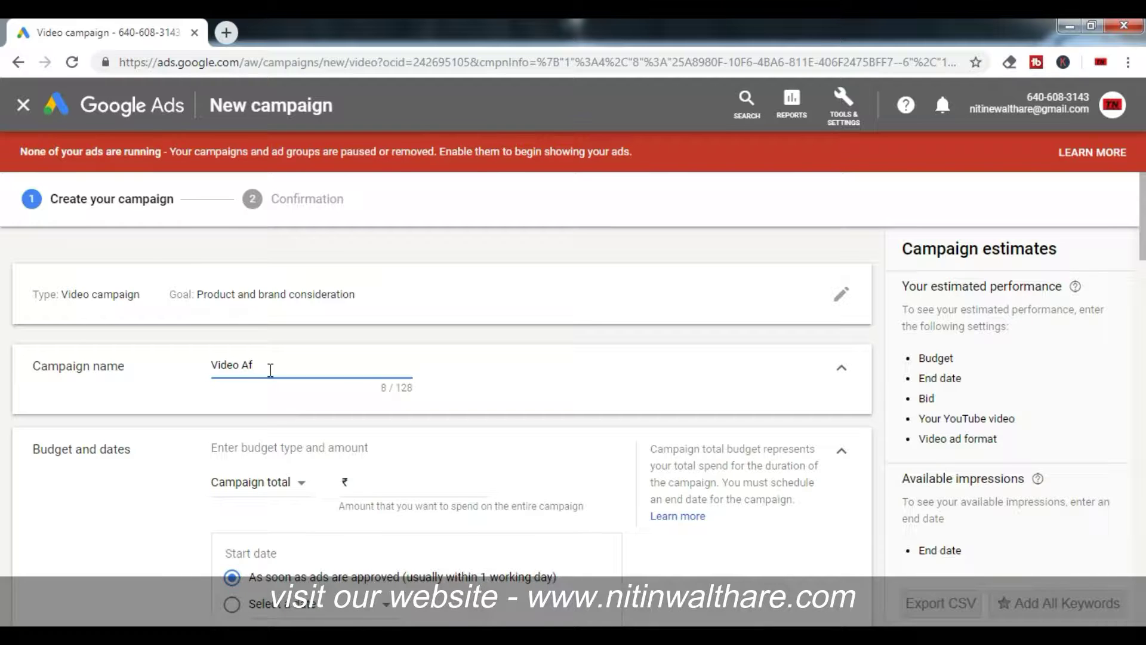
pyautogui.write('deo Ad Promotion')
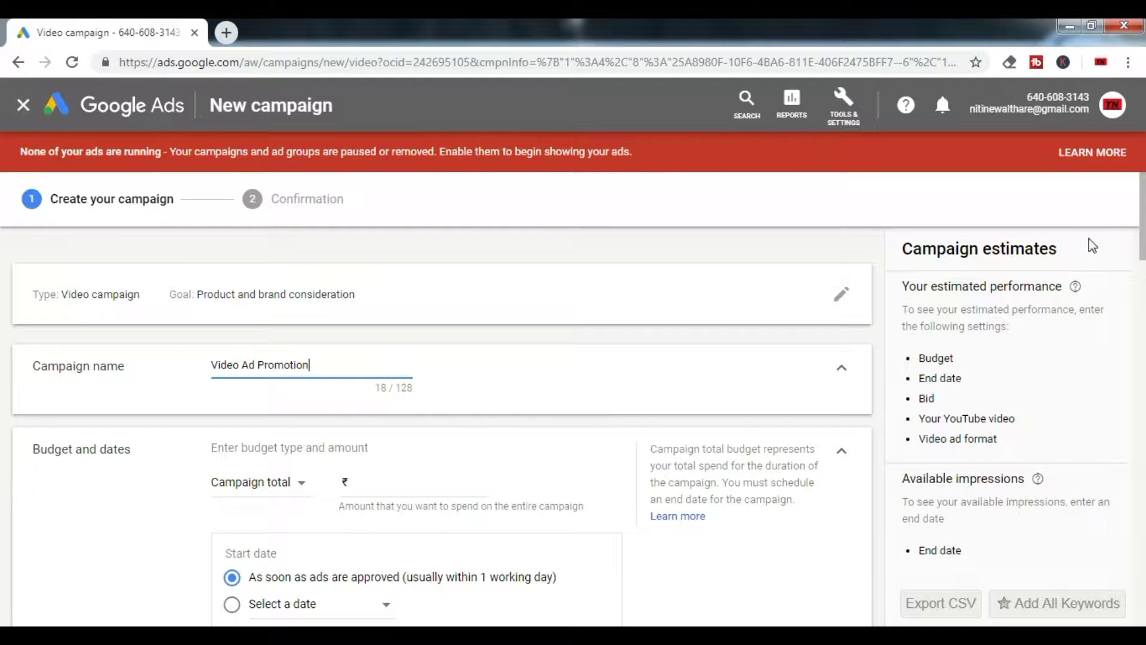
# Keep the budget type as Campaign total and set the budget amount to ₹500.
pyautogui.scroll(-2, 3, 269)
pyautogui.scroll(-2, 3, 268)
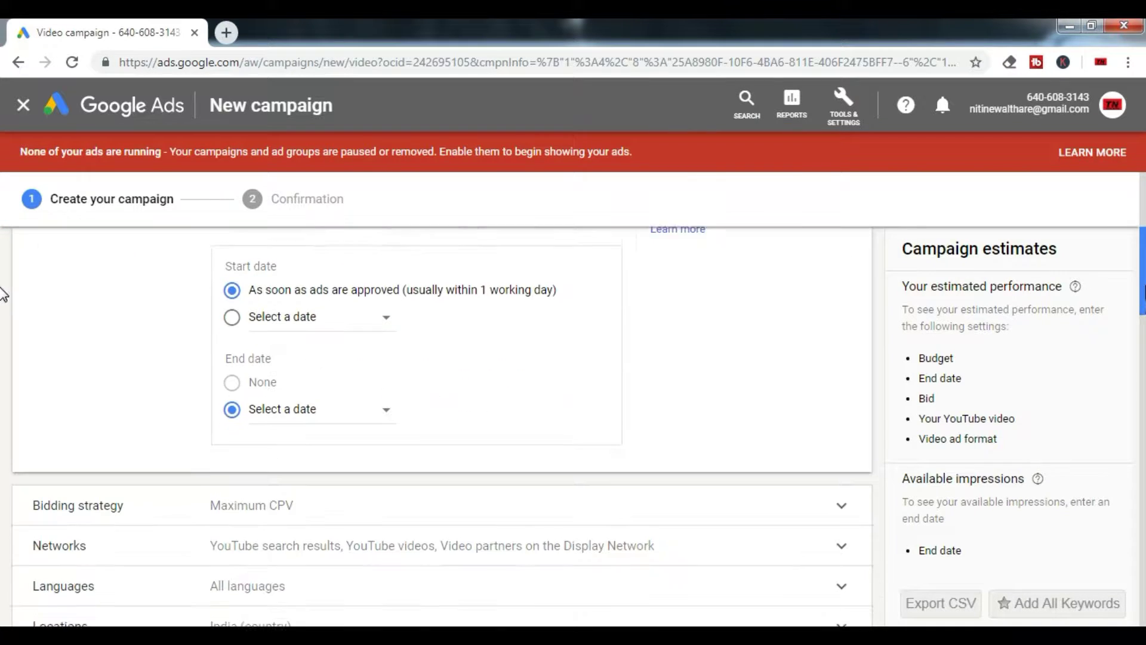
pyautogui.scroll(1, 3, 293)
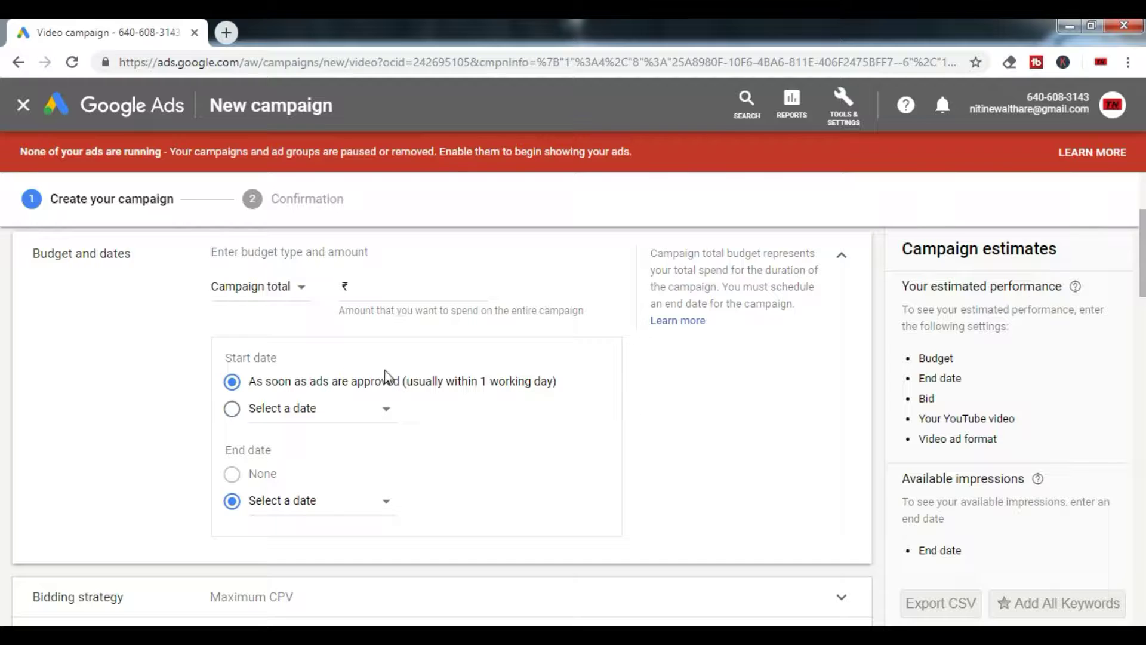
pyautogui.click(275, 286)
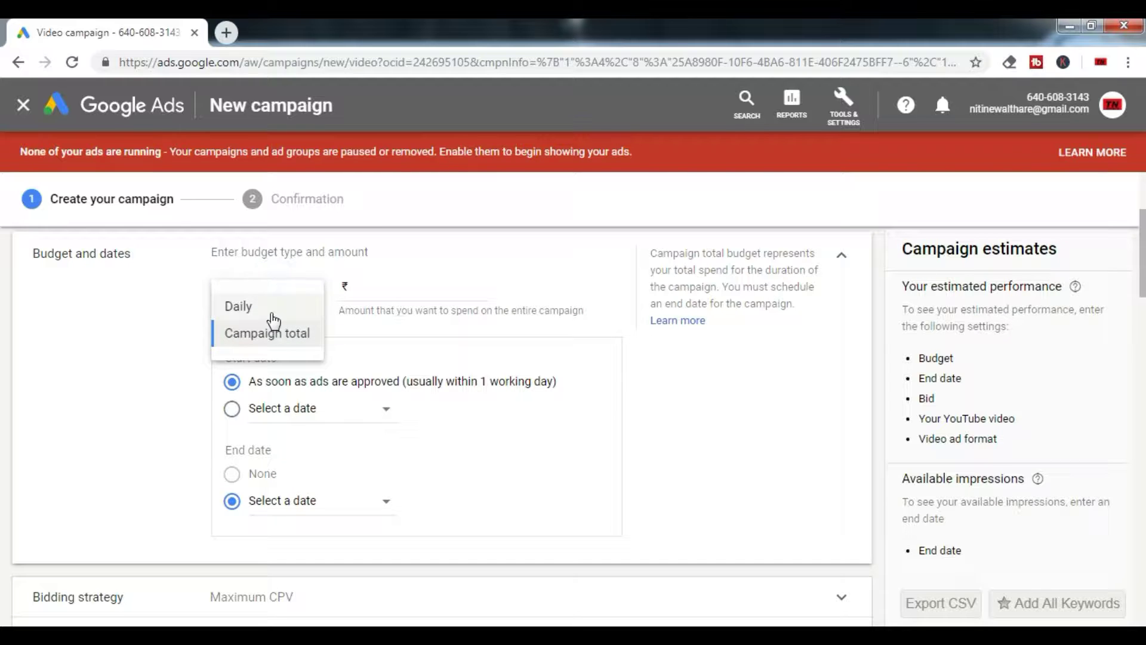
pyautogui.click(270, 336)
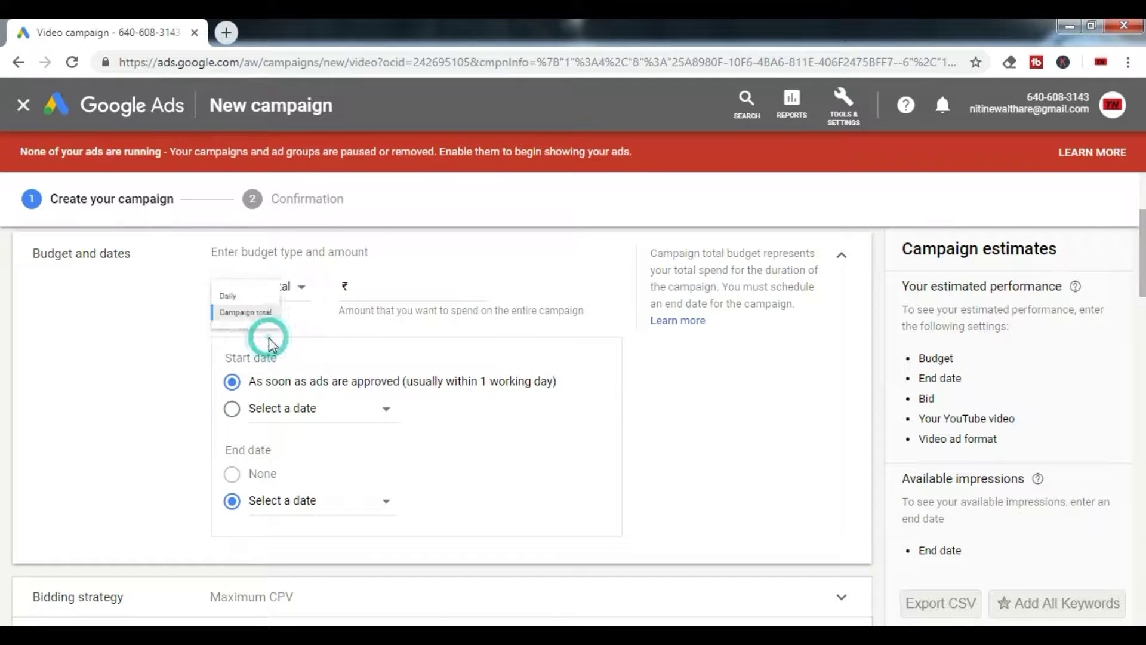
pyautogui.click(384, 295)
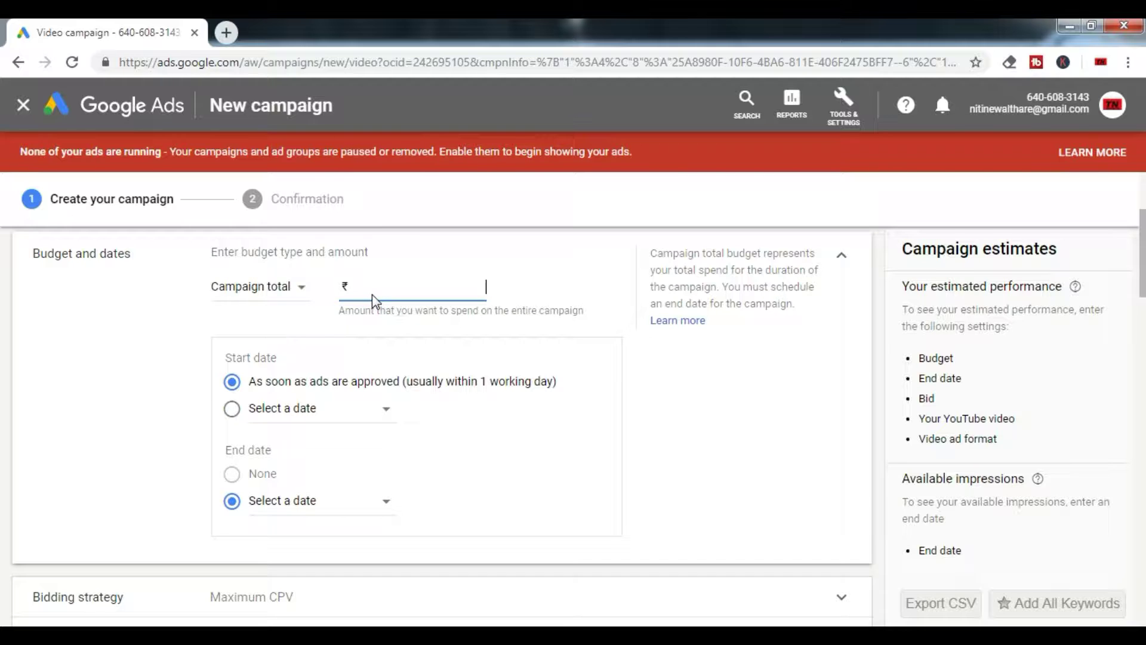
pyautogui.write('500')
pyautogui.click(85, 451)
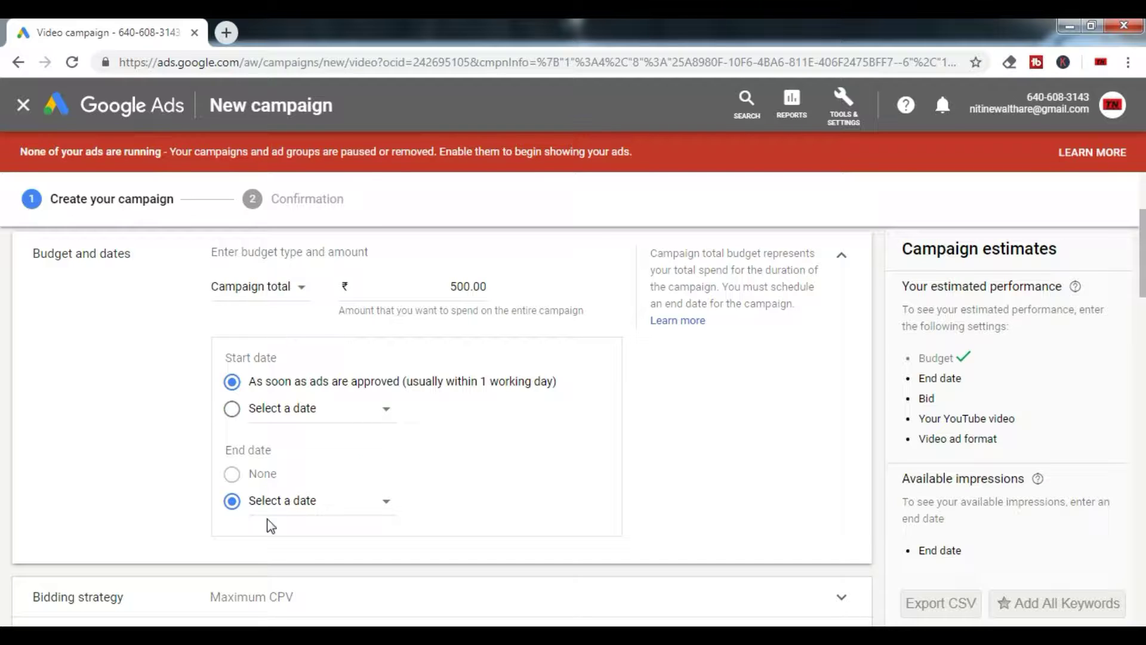
# Set the campaign's end date to 16 Aug 2019.
pyautogui.click(379, 499)
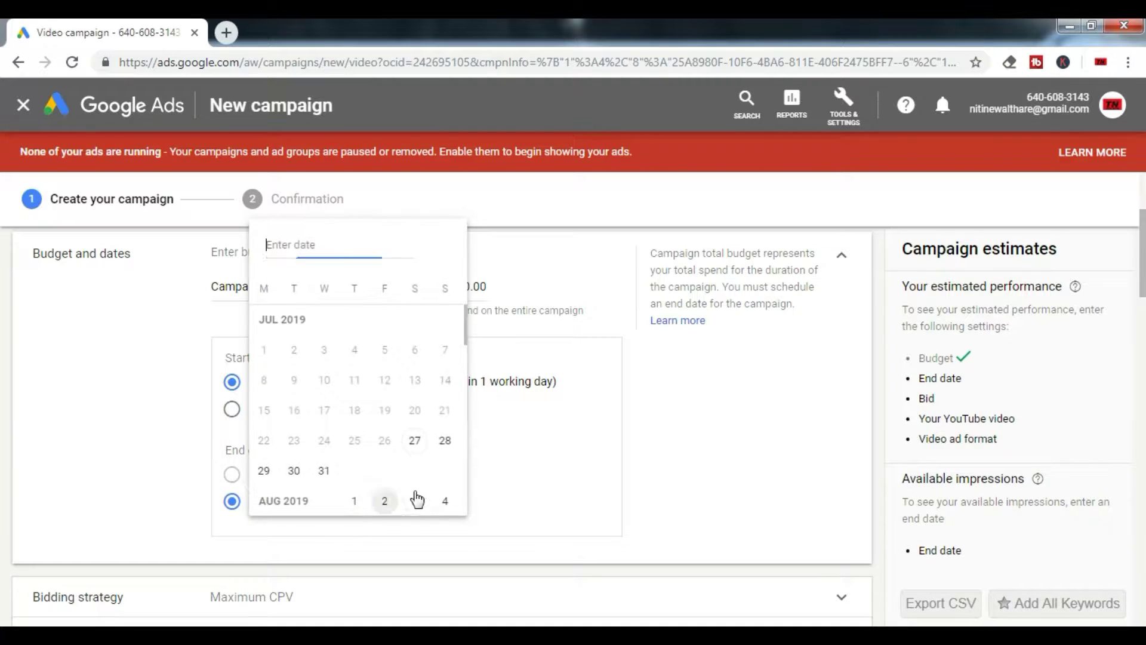
pyautogui.scroll(-10, 465, 334)
pyautogui.click(465, 338)
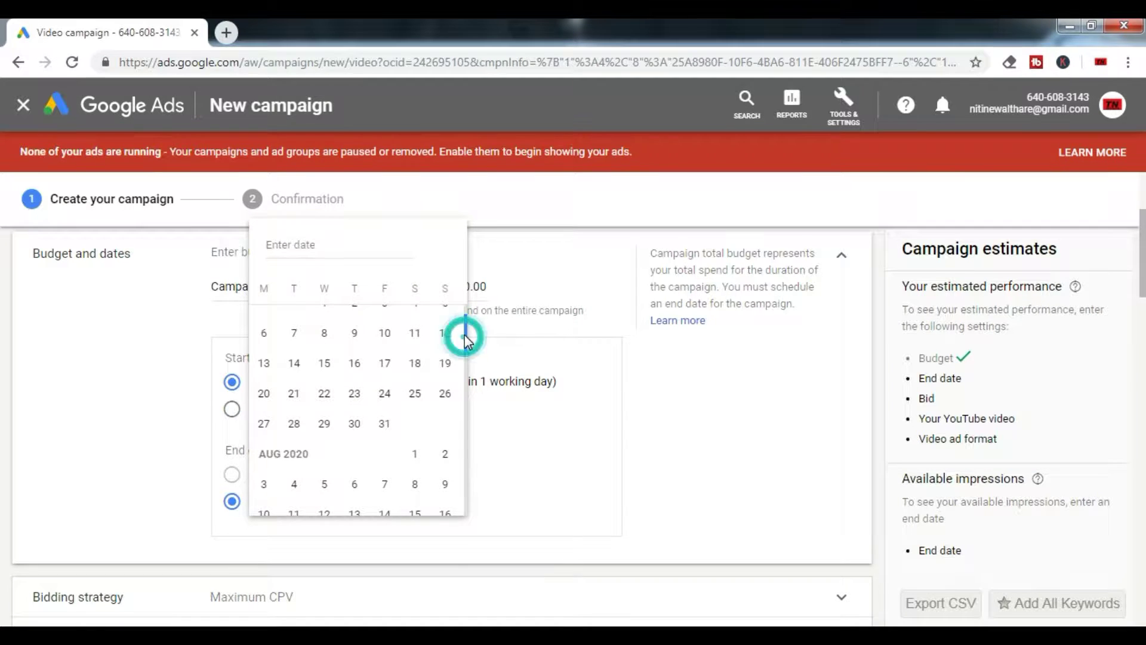
pyautogui.scroll(8, 465, 338)
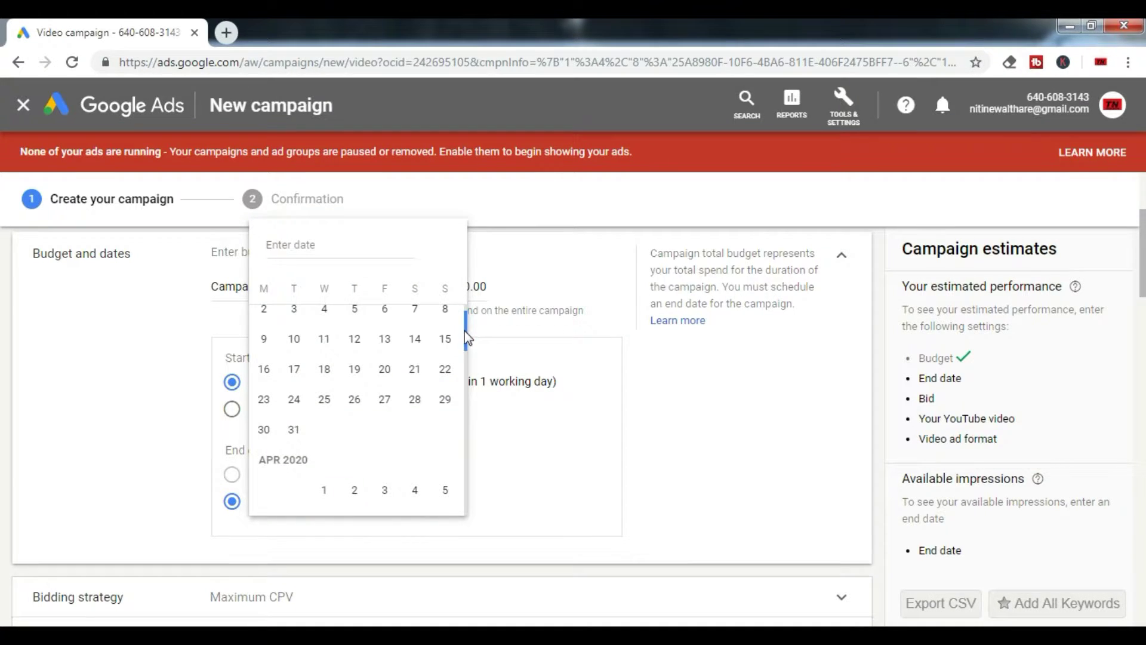
pyautogui.scroll(15, 465, 330)
pyautogui.scroll(-2, 464, 329)
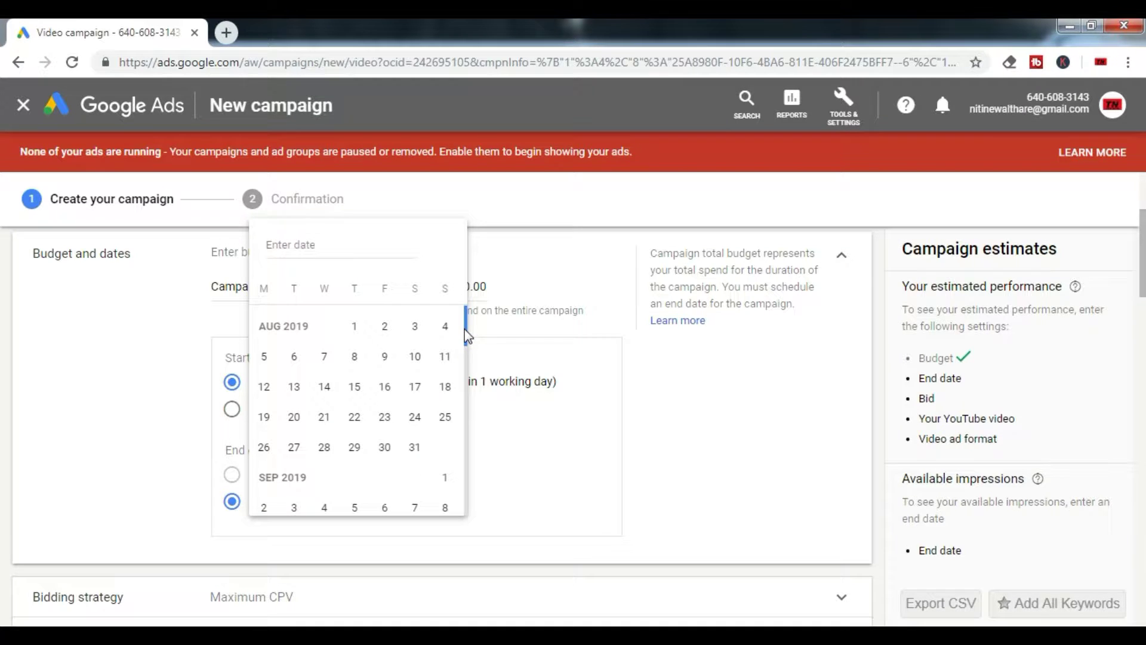
pyautogui.click(383, 390)
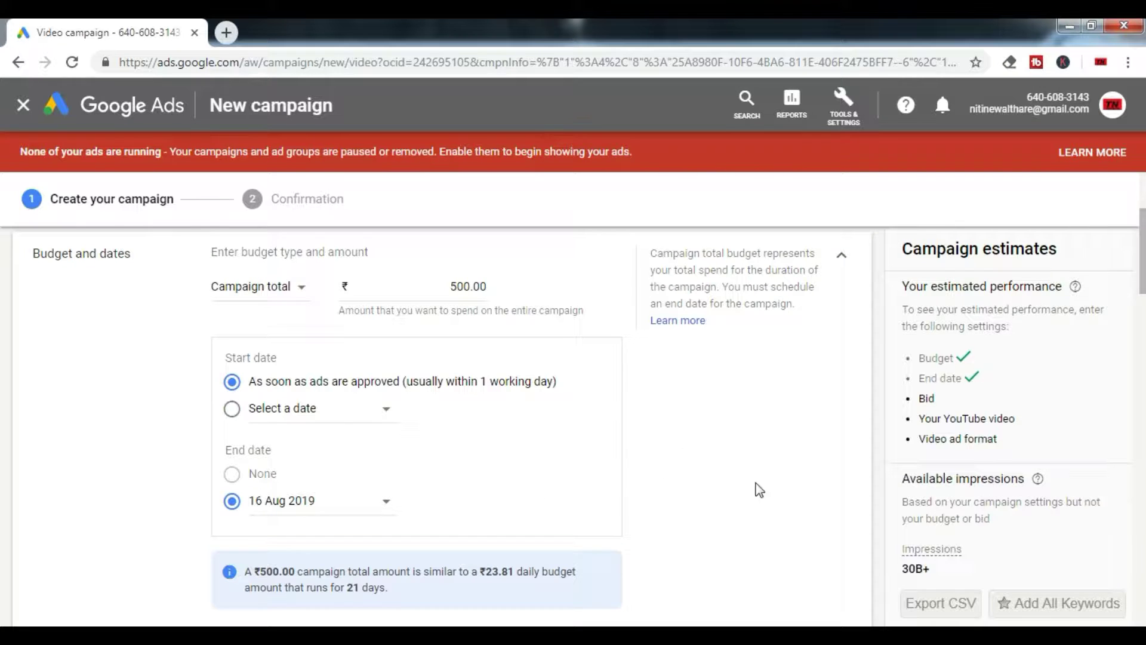
# Exclude YouTube videos from the campaign's networks so that ads run only in YouTube search results.
pyautogui.scroll(-1, 1142, 273)
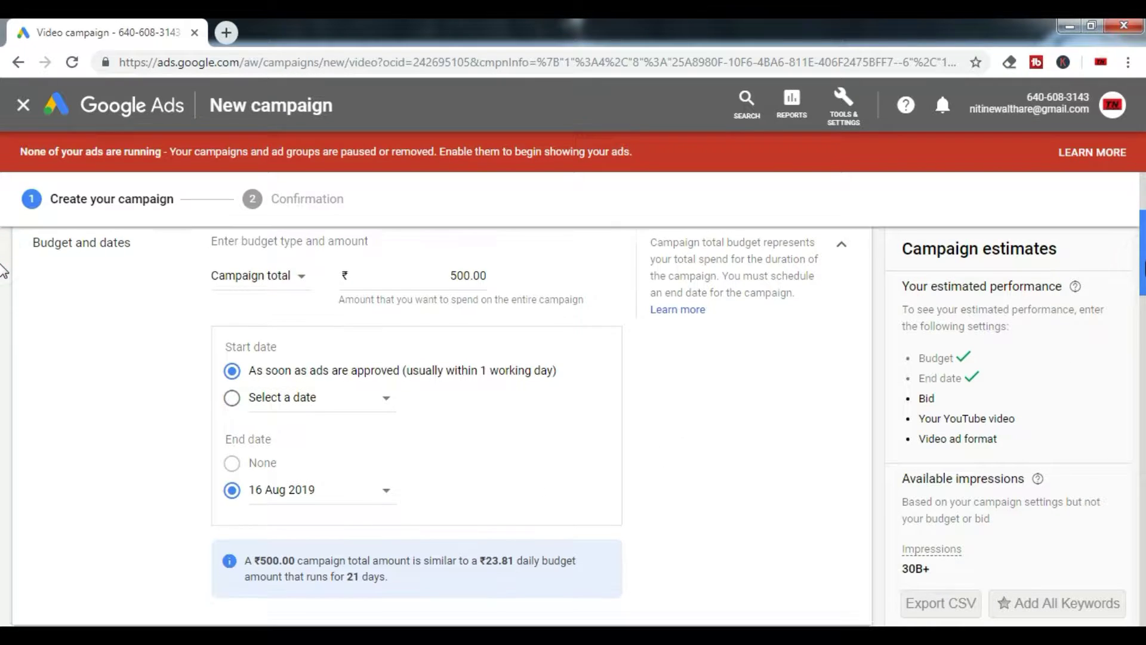
pyautogui.scroll(-5, 3, 276)
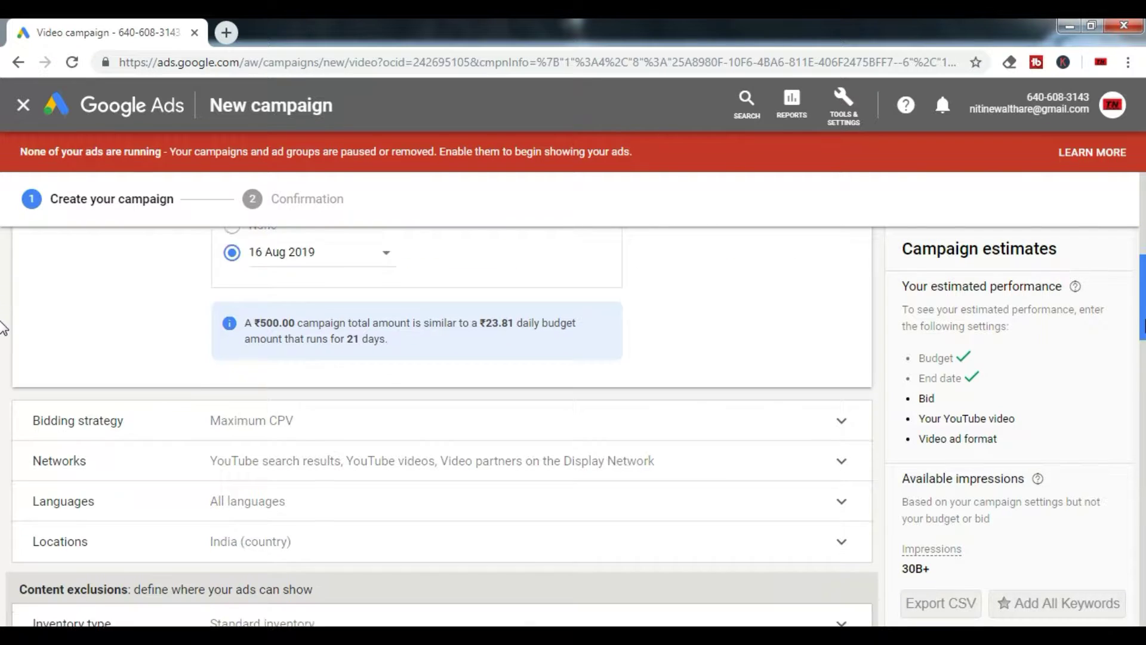
pyautogui.scroll(3, 3, 310)
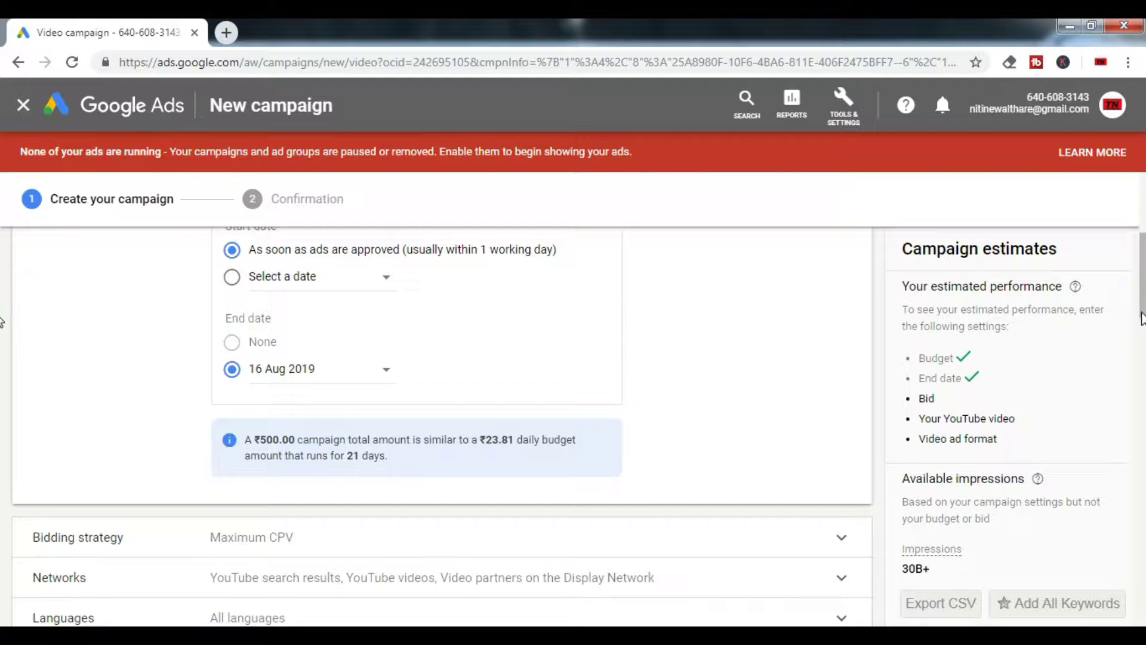
pyautogui.scroll(-6, 3, 307)
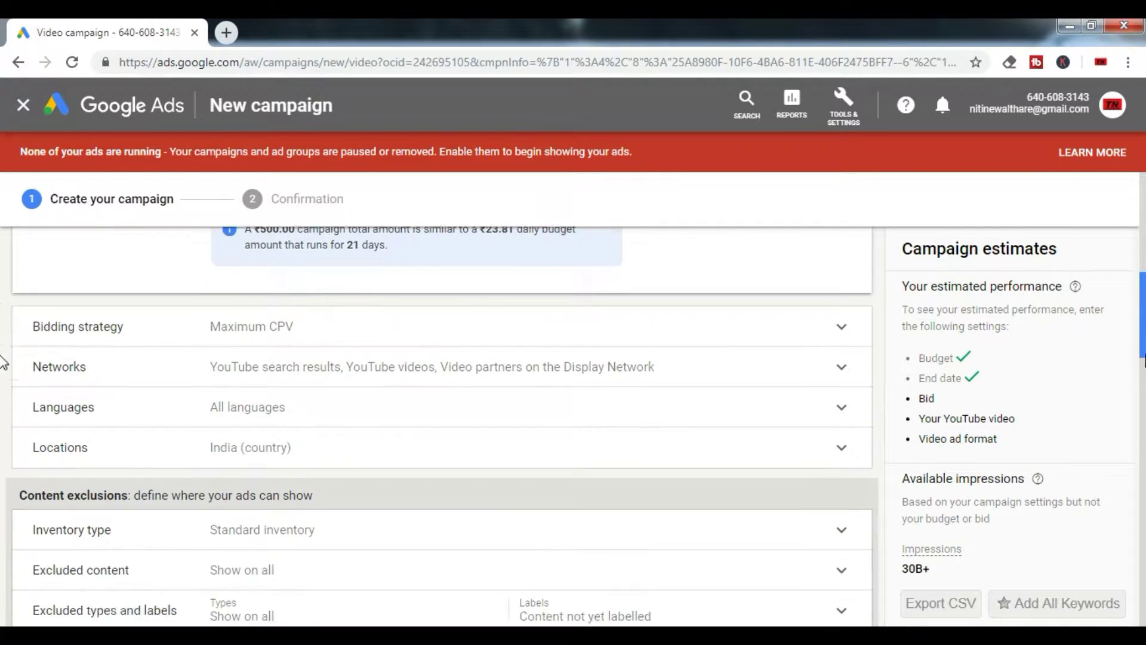
pyautogui.scroll(1, 3, 370)
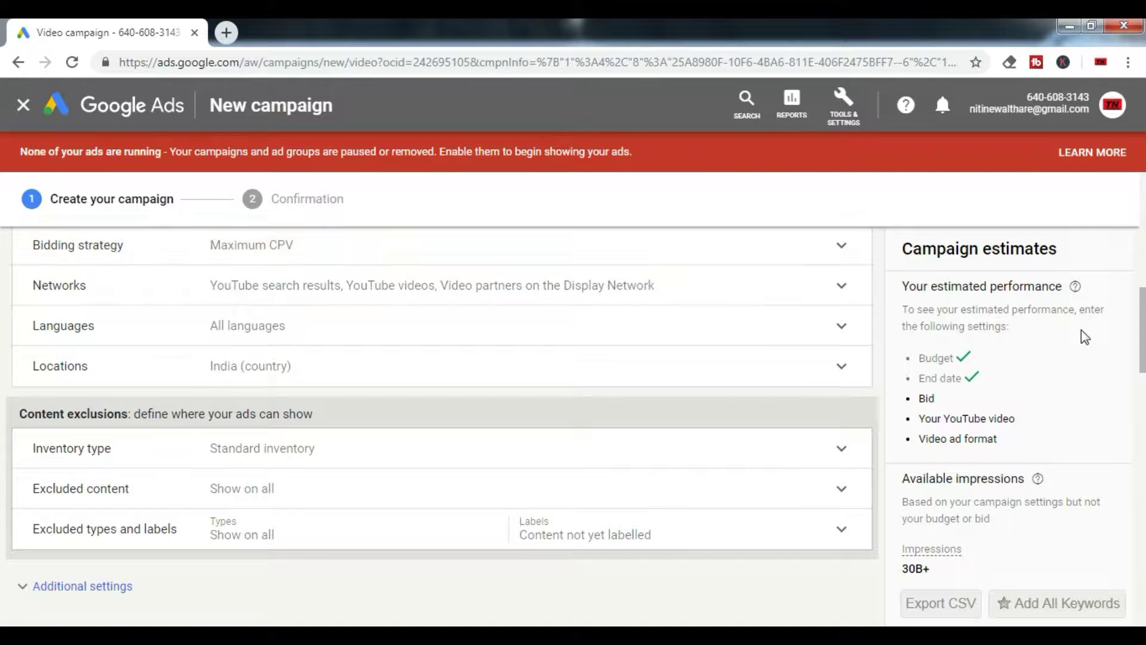
pyautogui.scroll(1, 3, 346)
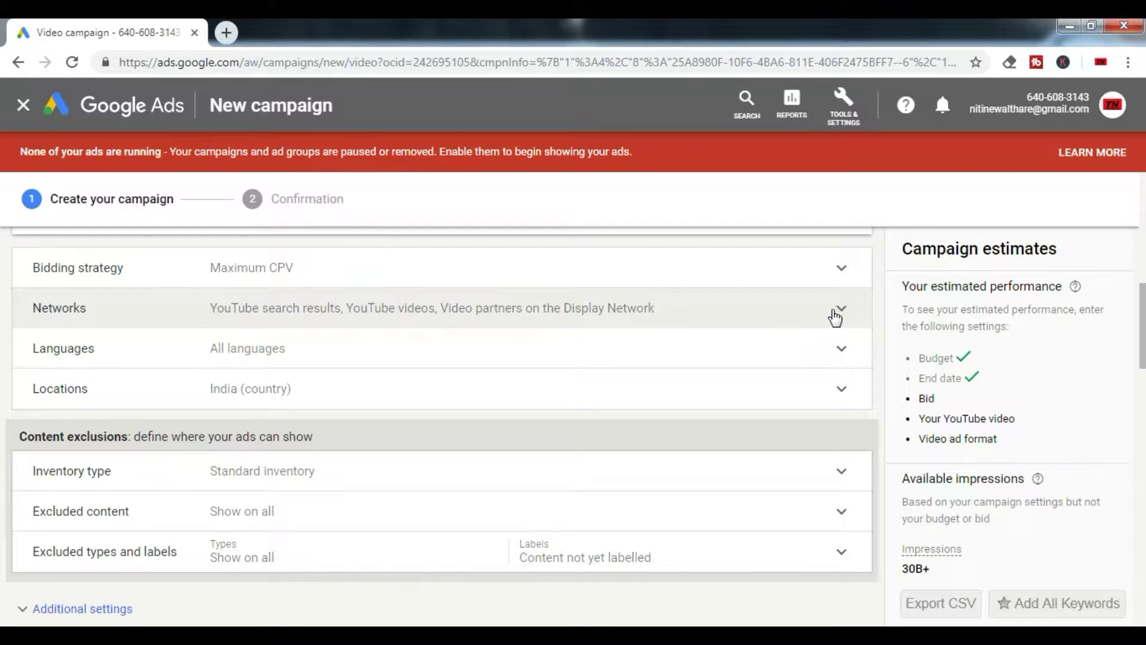
pyautogui.click(835, 312)
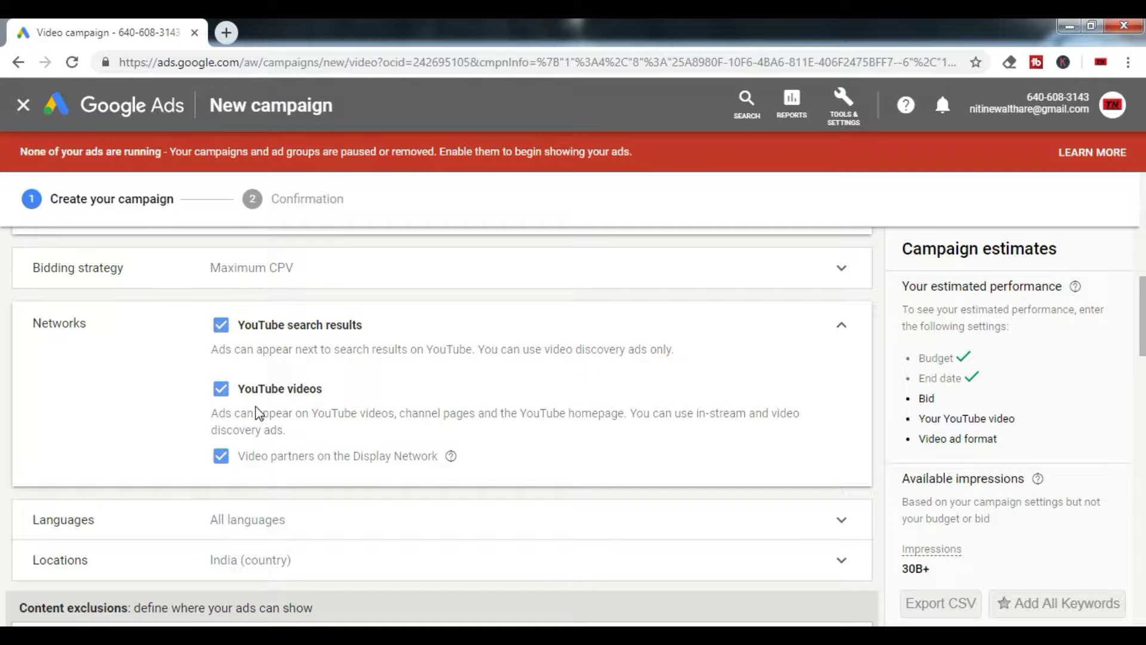
pyautogui.click(221, 390)
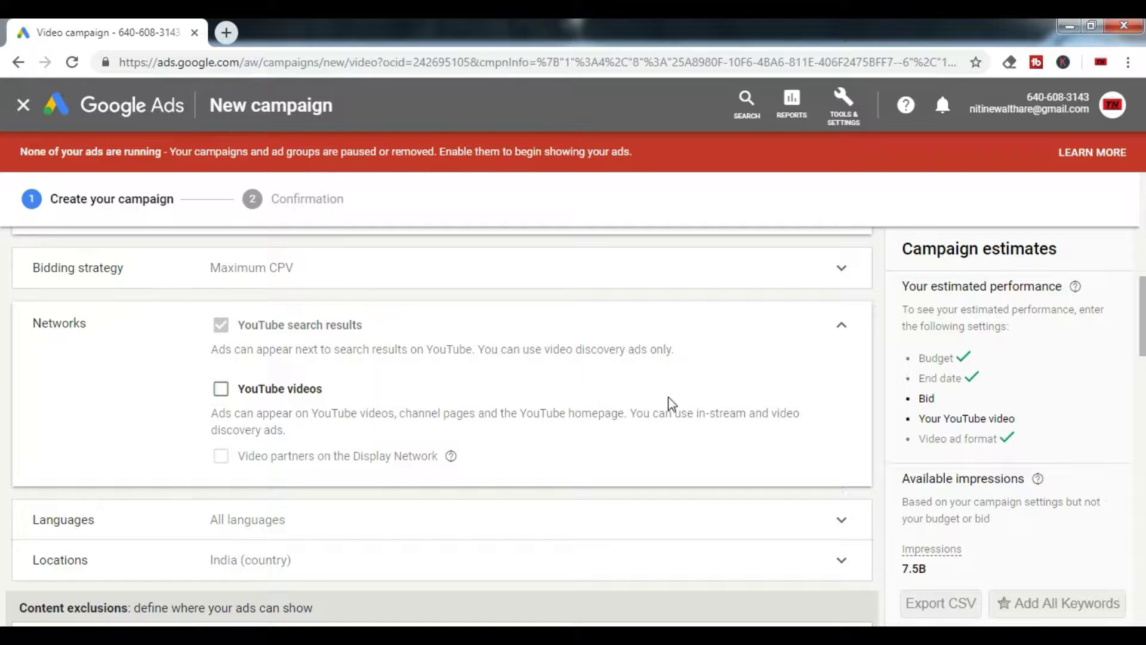
# Set the campaign's target language to Hindi in place of all languages.
pyautogui.scroll(-4, 3, 324)
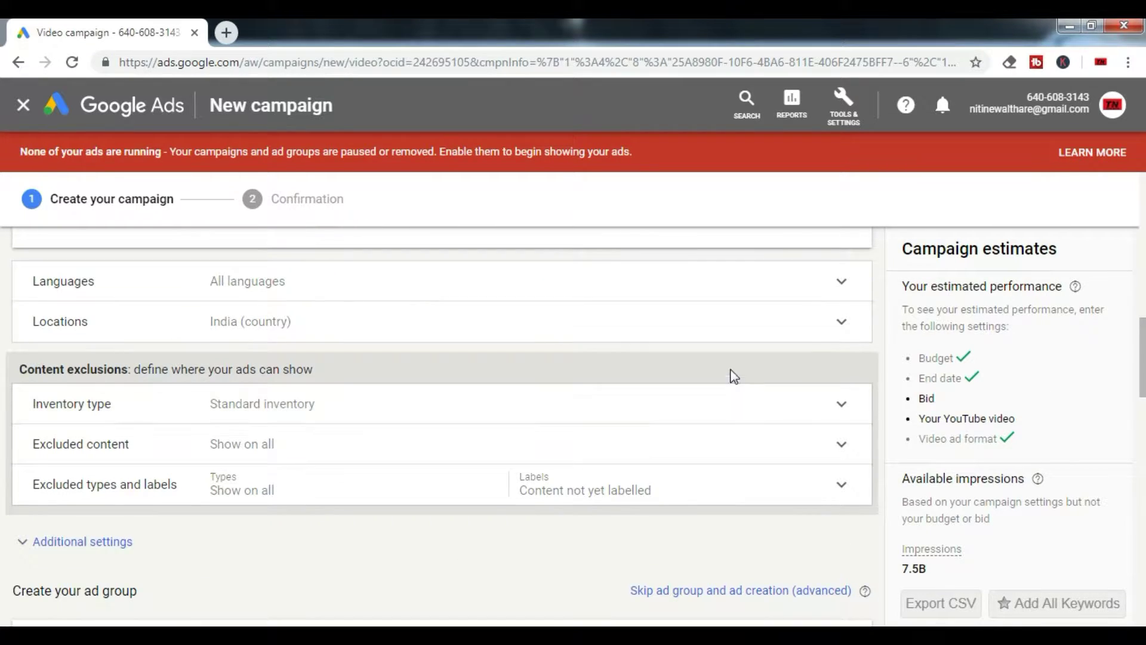
pyautogui.click(820, 276)
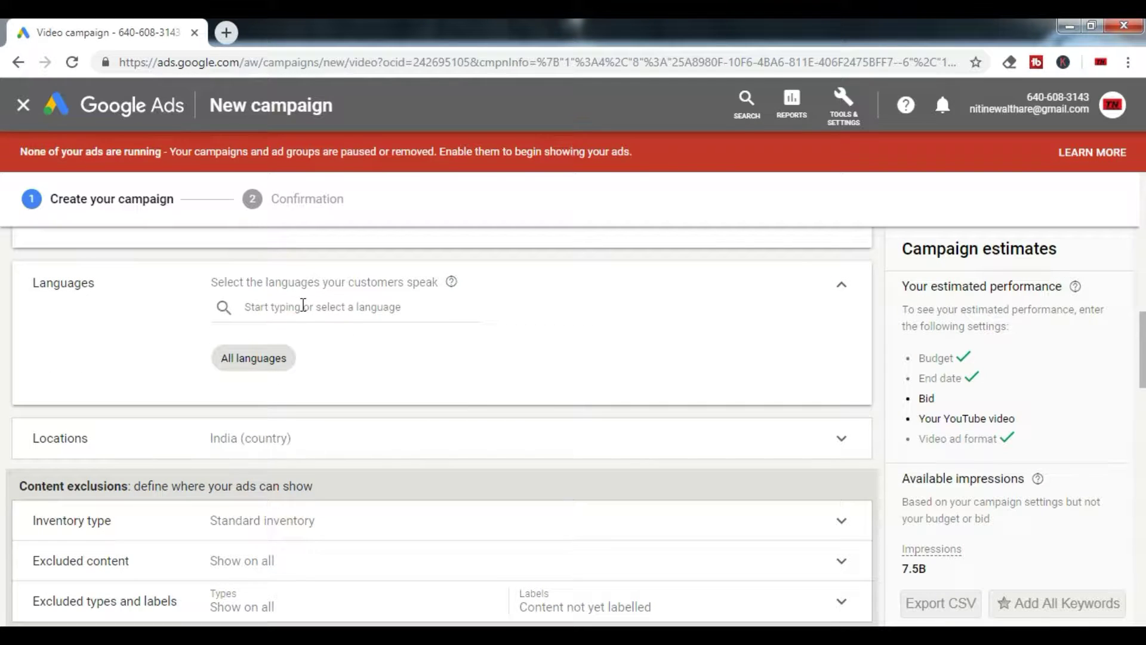
pyautogui.click(303, 305)
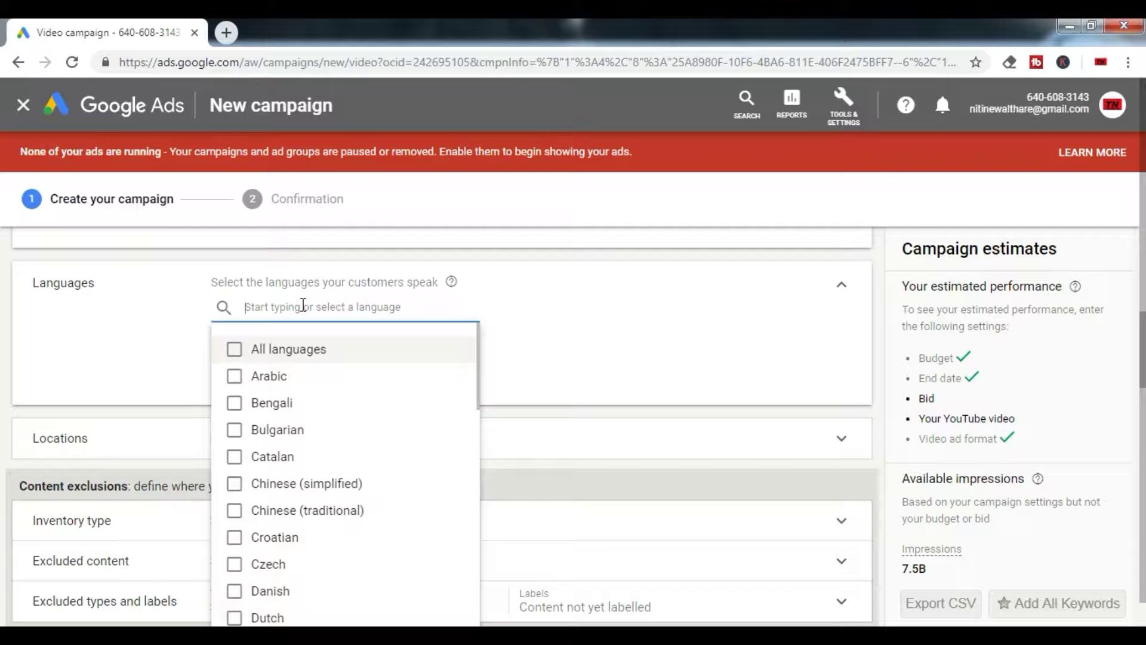
pyautogui.write('h')
pyautogui.press('BackSpace')
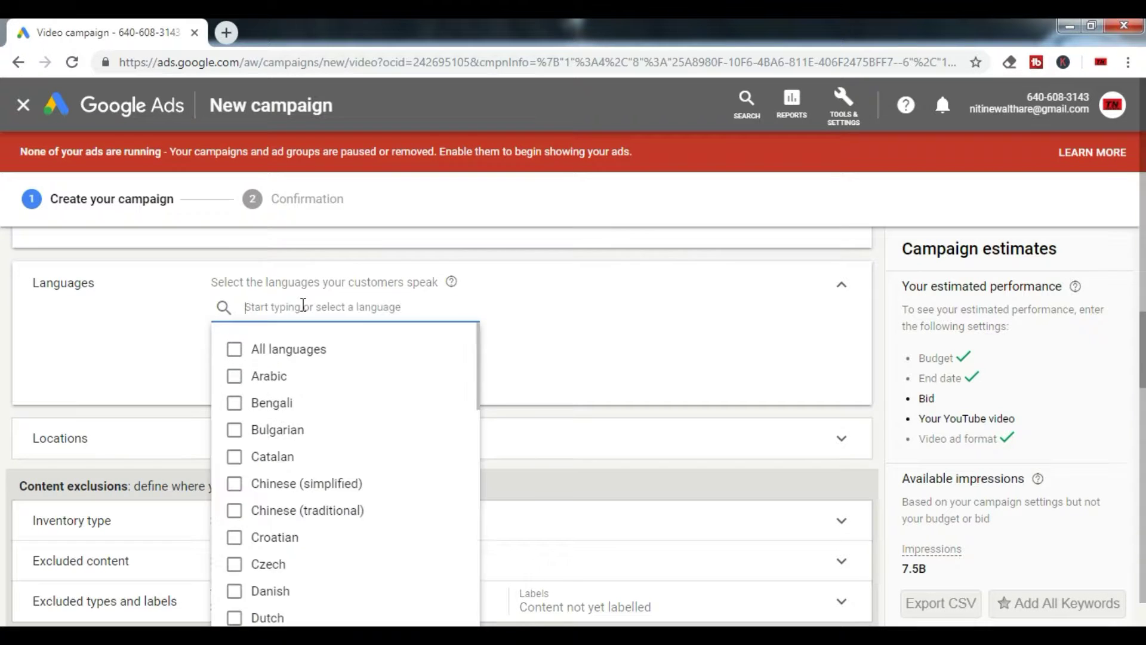
pyautogui.write('mara')
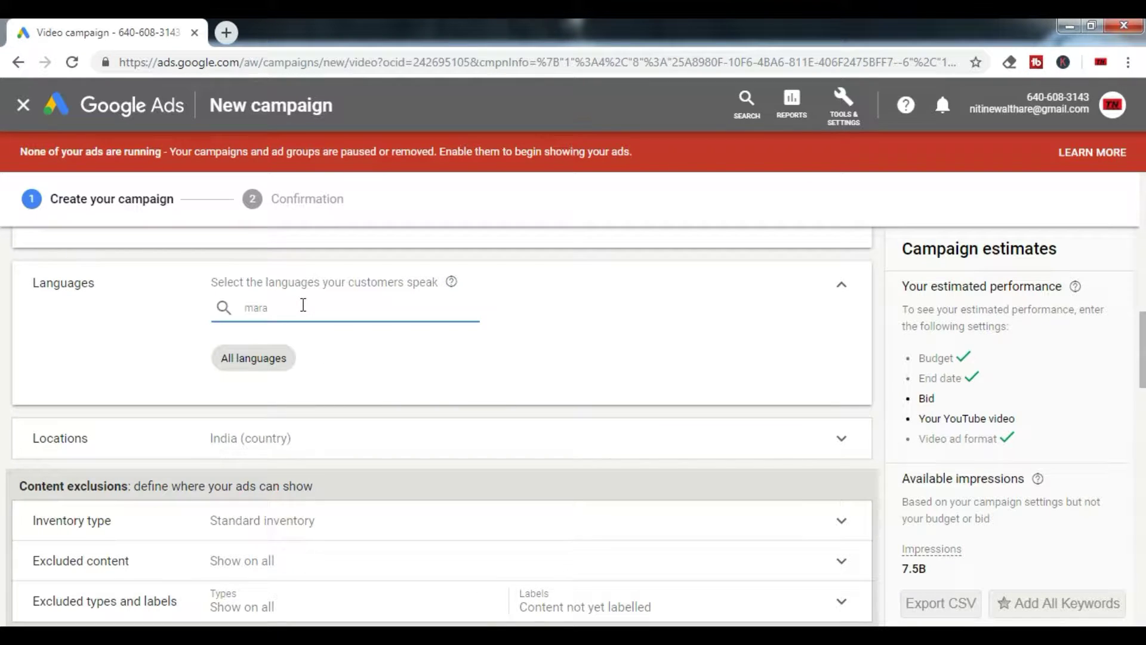
pyautogui.press('BackSpace')
pyautogui.press('BackSpace')
pyautogui.press('BackSpace')
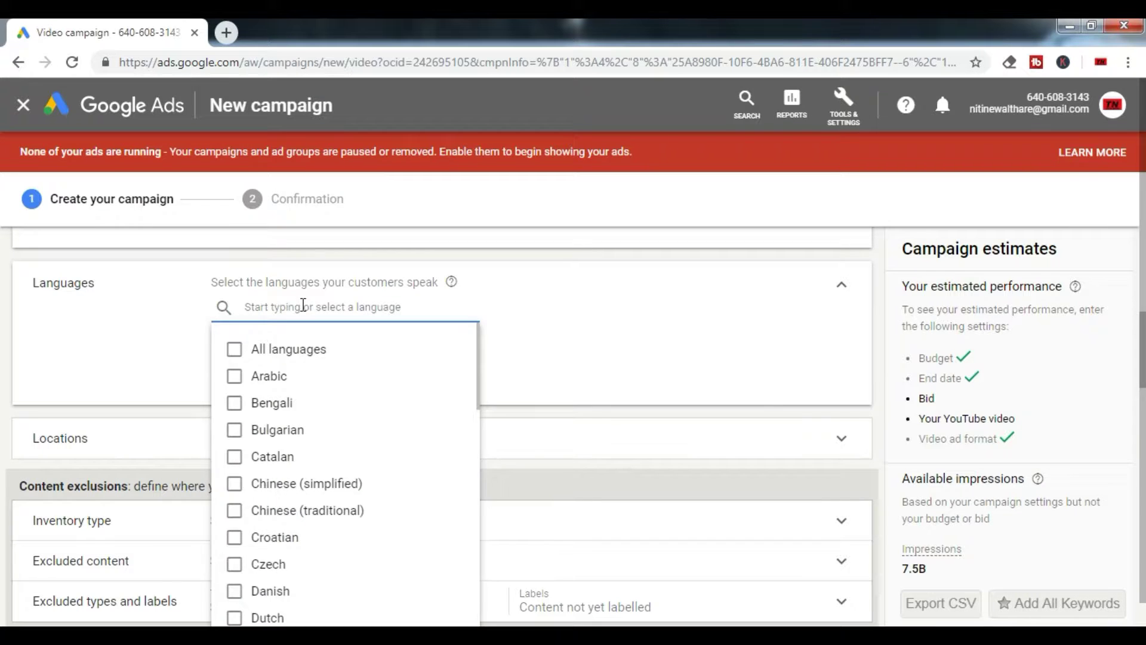
pyautogui.write('hindi')
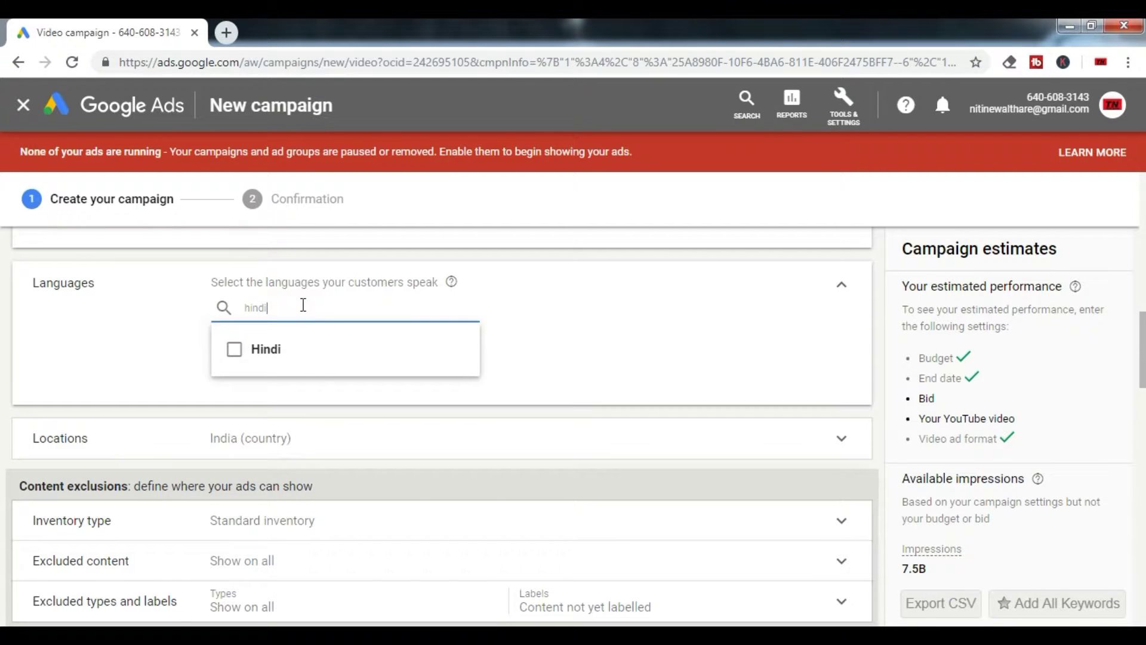
pyautogui.click(296, 357)
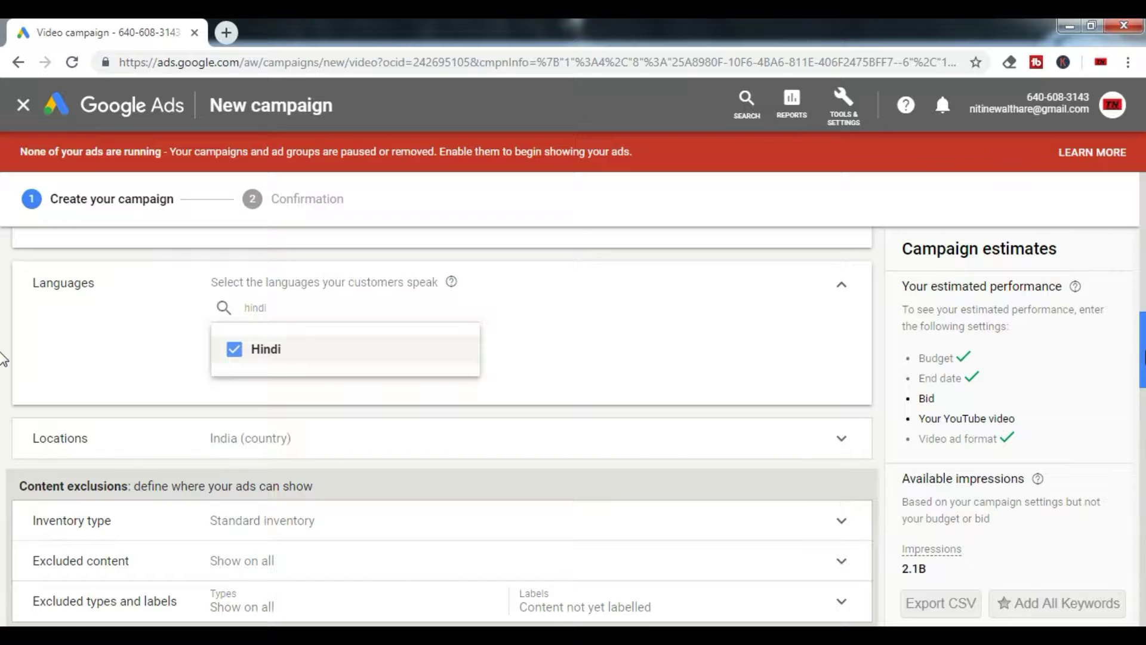
# Restrict the campaign's locations to the state of Maharashtra, India, by entering another location instead of the whole country.
pyautogui.scroll(-2, 3, 364)
pyautogui.click(3, 381)
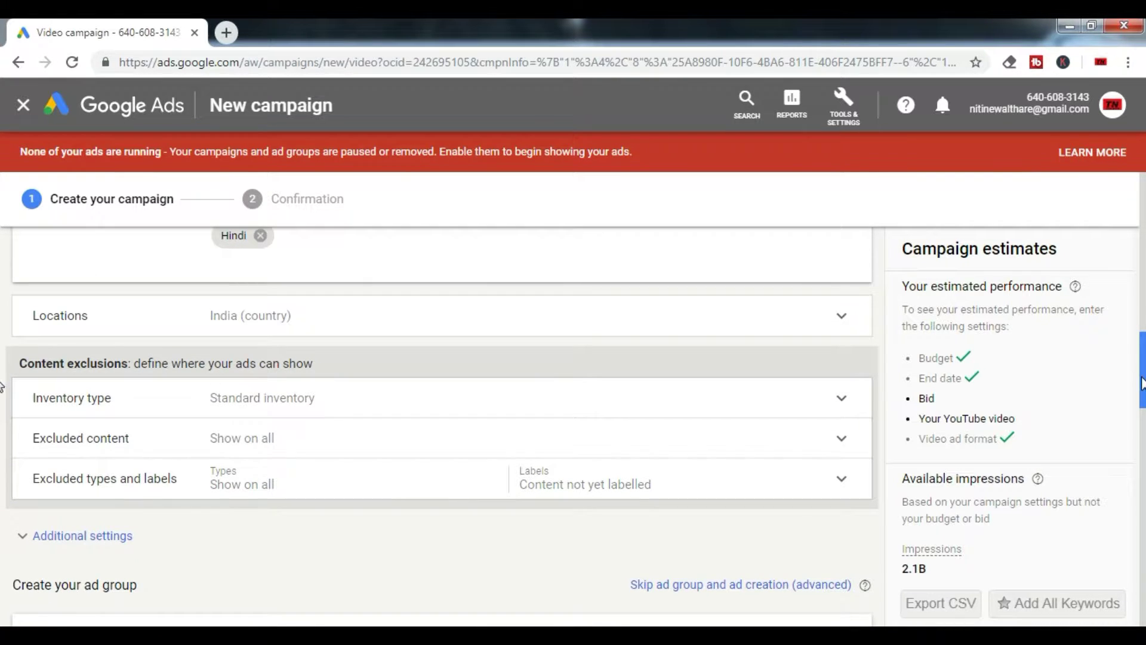
pyautogui.click(800, 325)
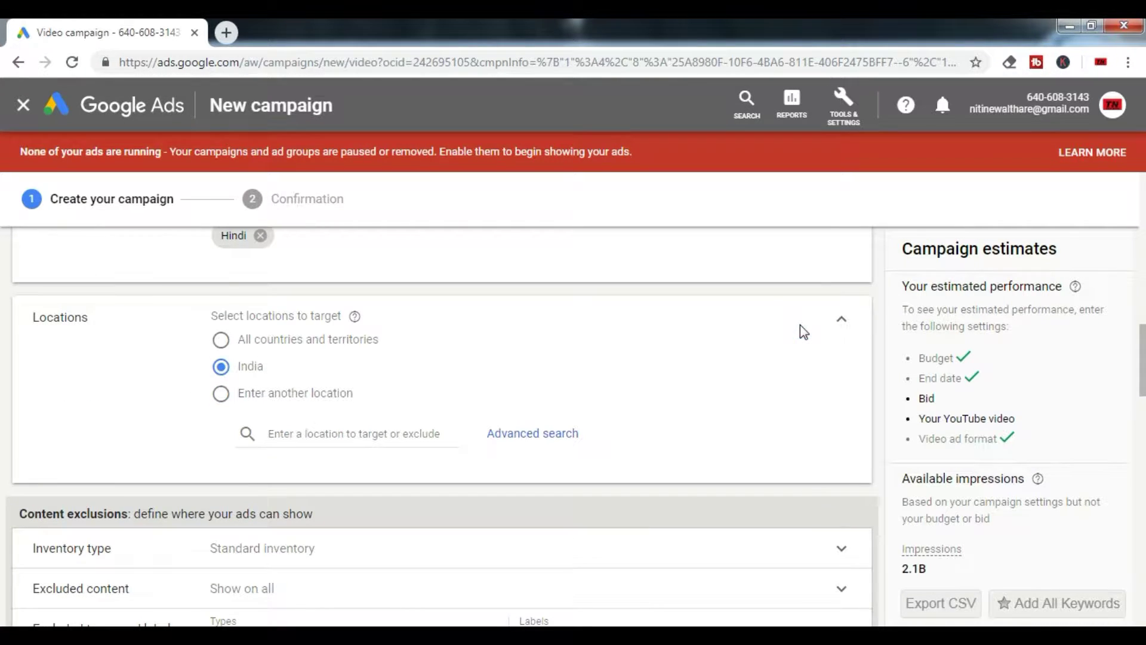
pyautogui.click(297, 400)
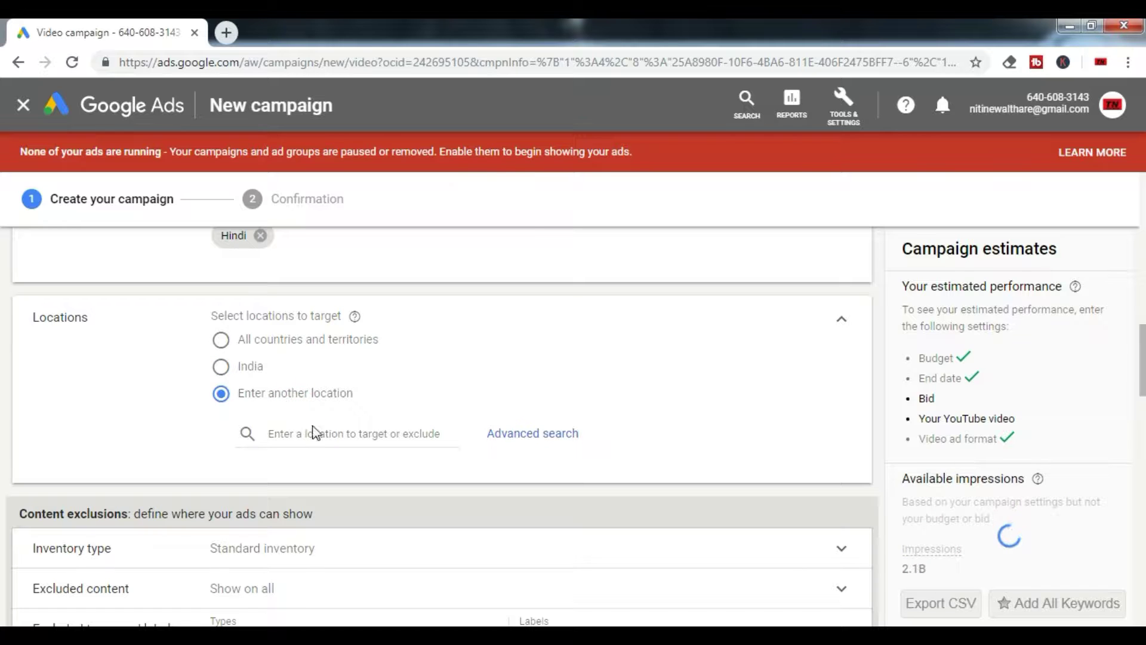
pyautogui.click(320, 438)
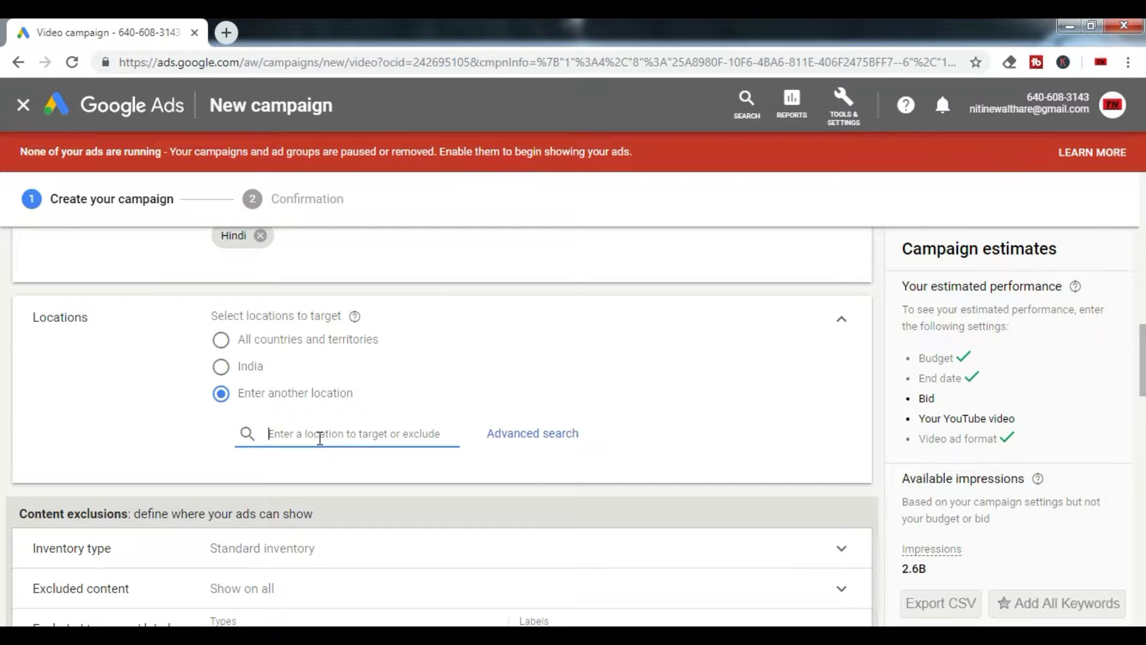
pyautogui.write('mha')
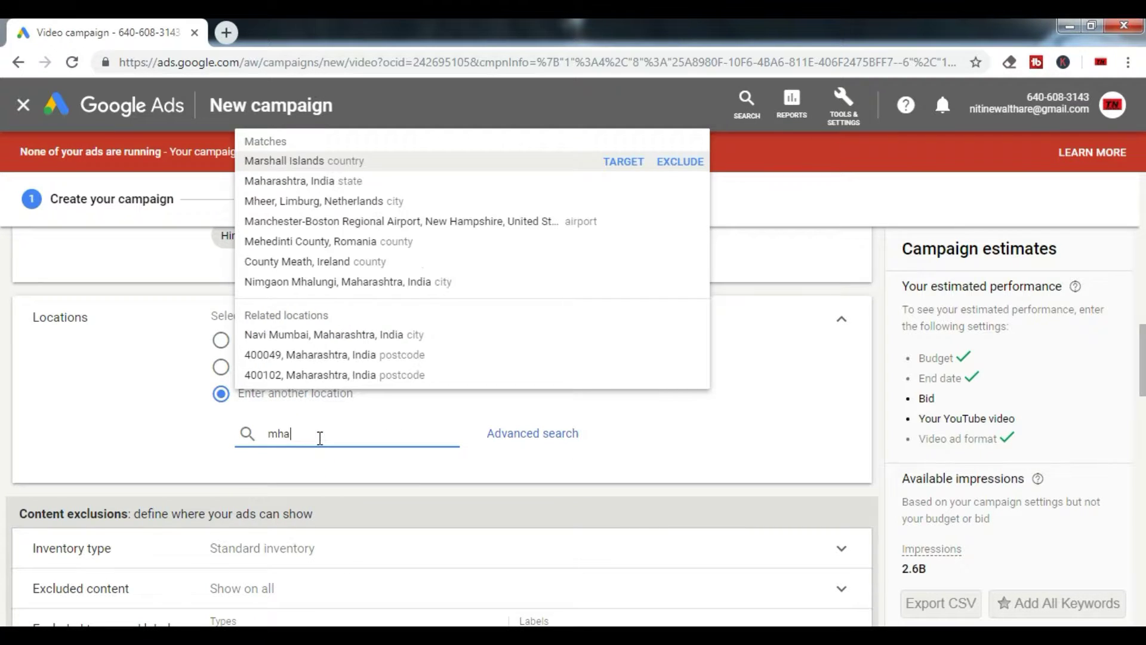
pyautogui.press('BackSpace')
pyautogui.write('a')
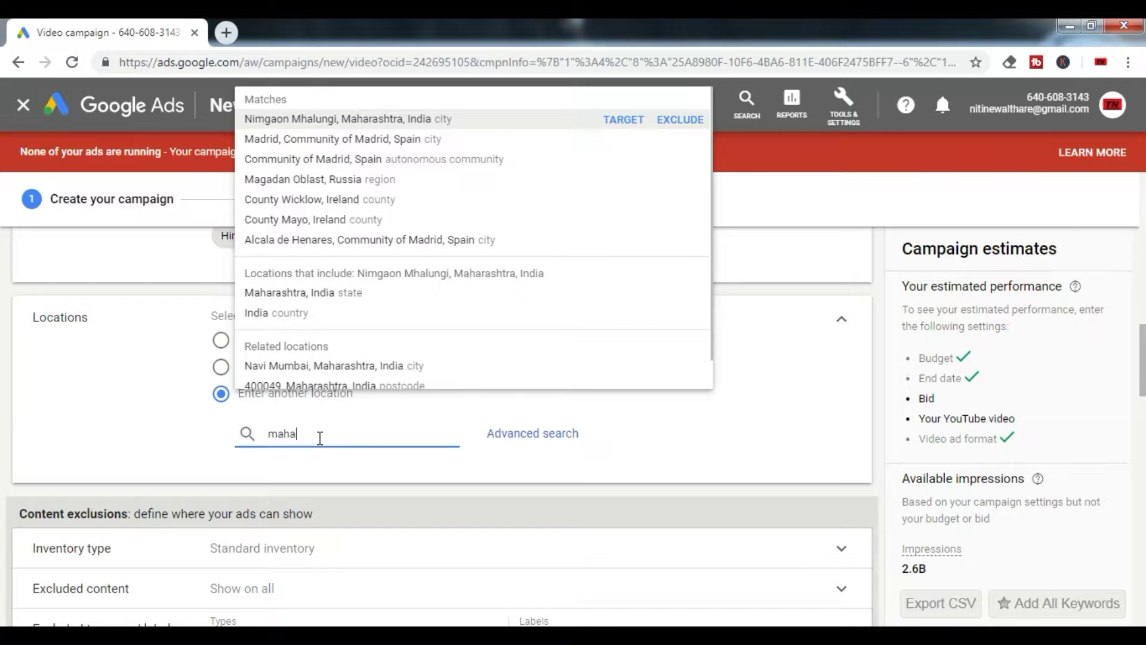
pyautogui.click(339, 120)
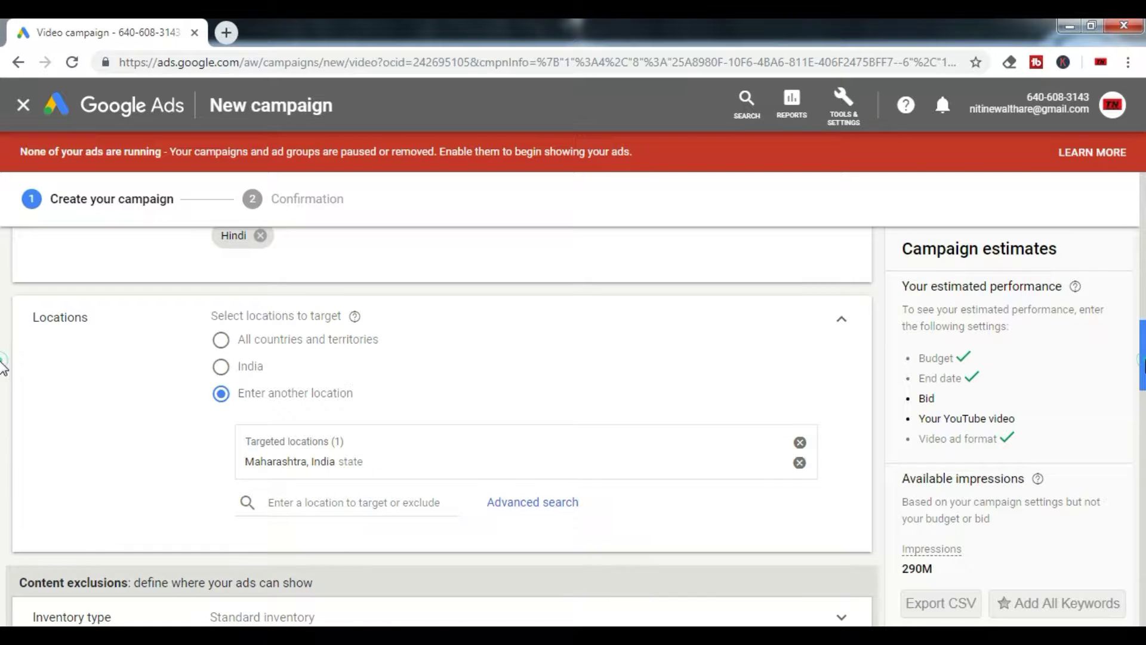
# Name the ad group "Video Ad Promotion".
pyautogui.scroll(-3, 3, 367)
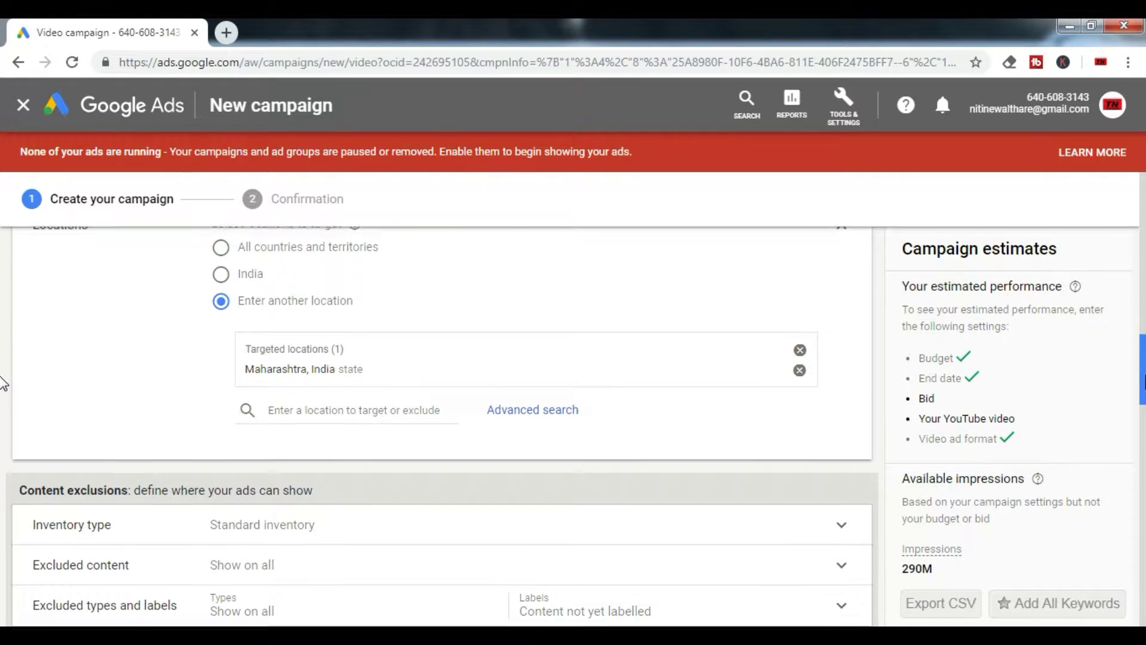
pyautogui.moveTo(1143, 382); pyautogui.dragTo(1143, 322)
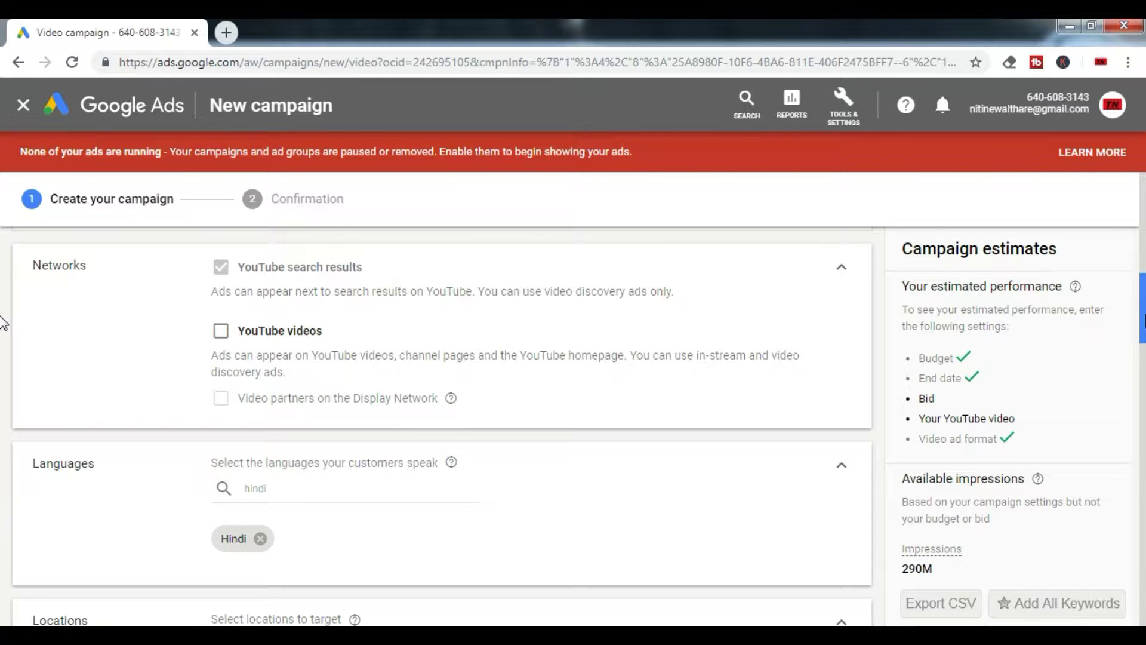
pyautogui.moveTo(1143, 323); pyautogui.dragTo(1143, 402)
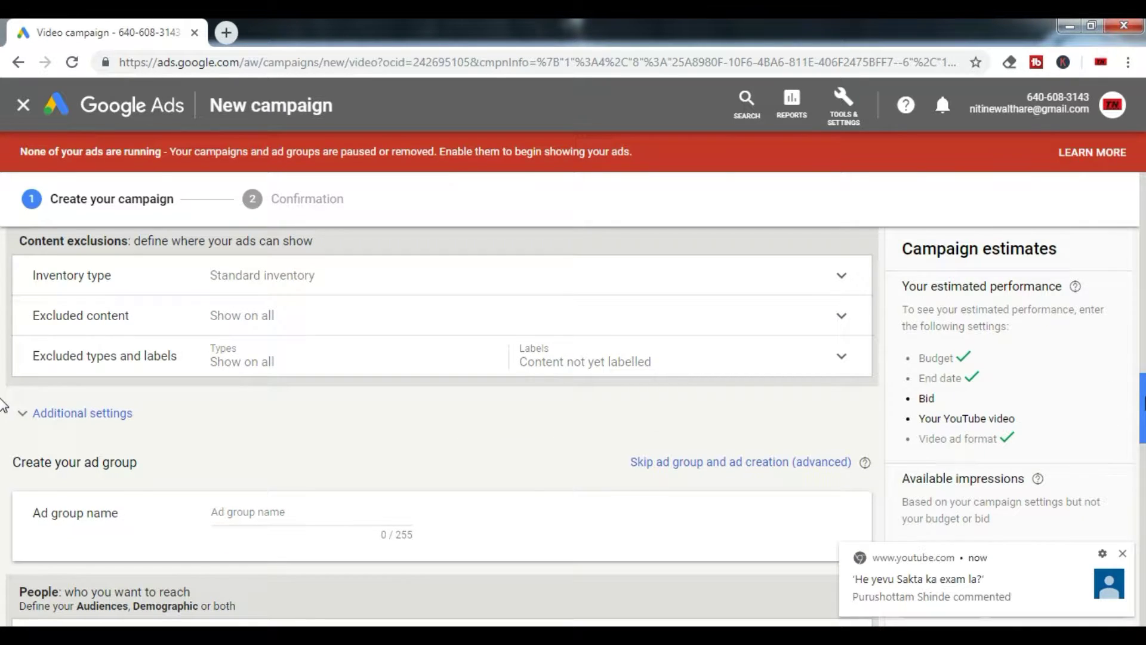
pyautogui.moveTo(1143, 382); pyautogui.dragTo(1142, 416)
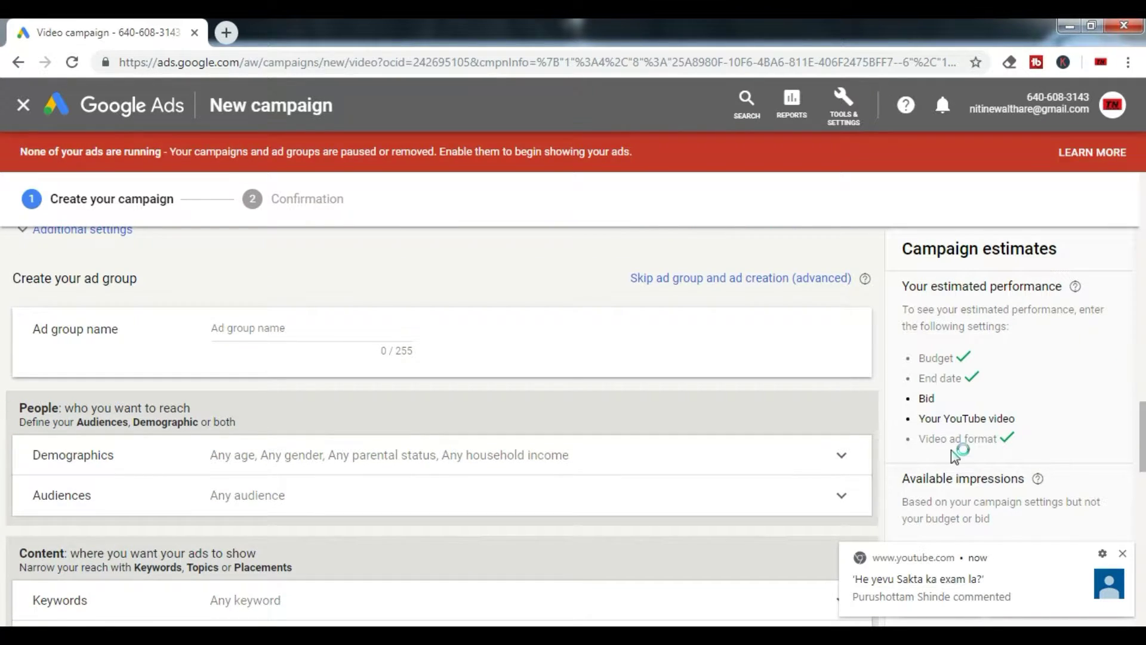
pyautogui.click(271, 328)
pyautogui.write('Video Promotion')
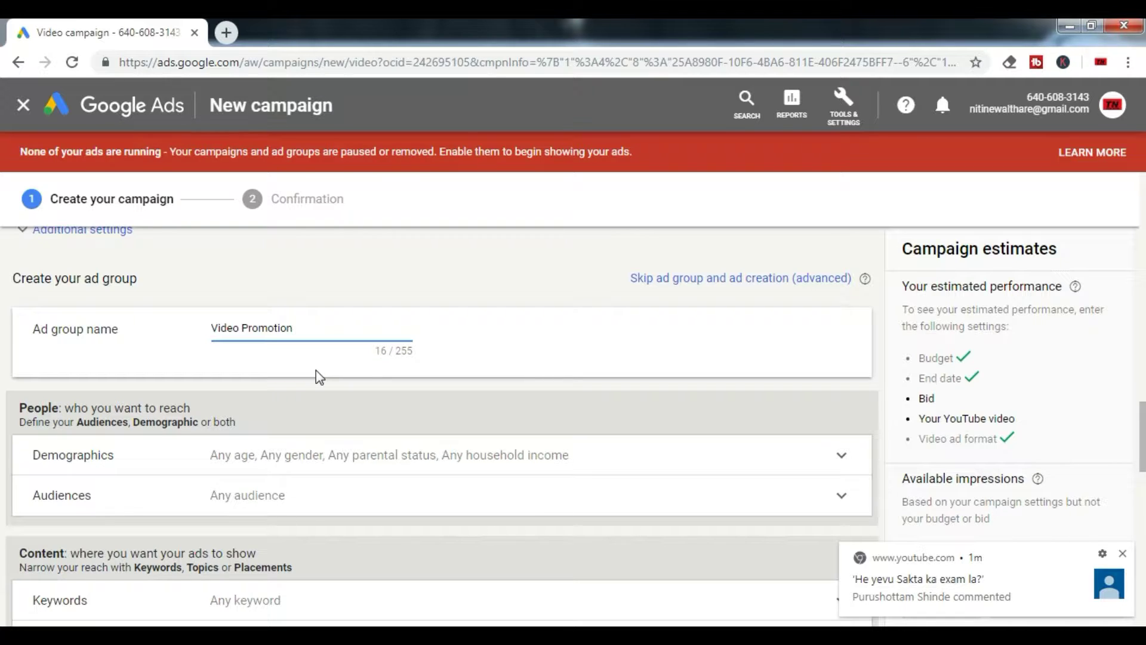
pyautogui.click(239, 327)
pyautogui.write('Ad')
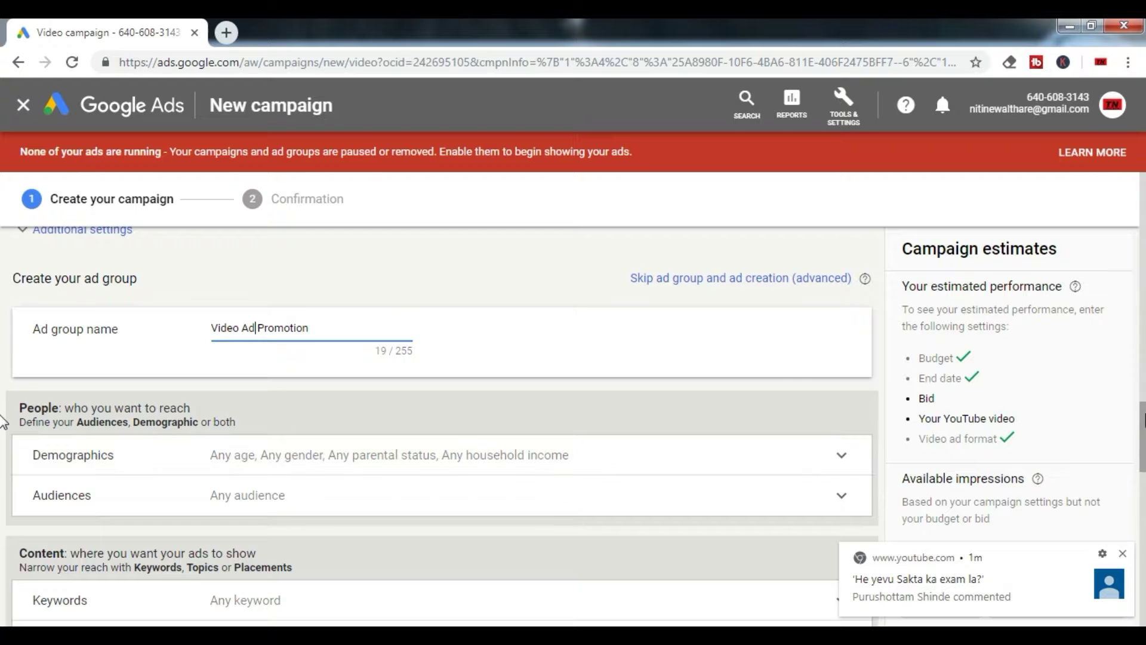
# Enter "personal letter" as the first keyword in the ad group's content targeting.
pyautogui.scroll(15, 3, 454)
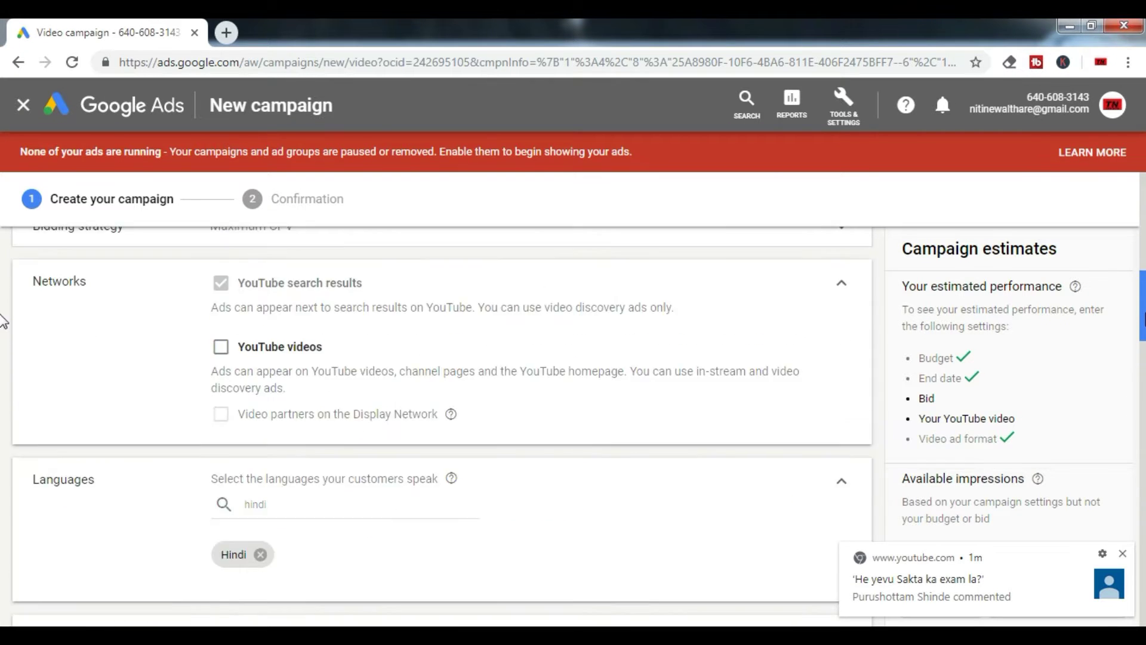
pyautogui.scroll(7, 3, 275)
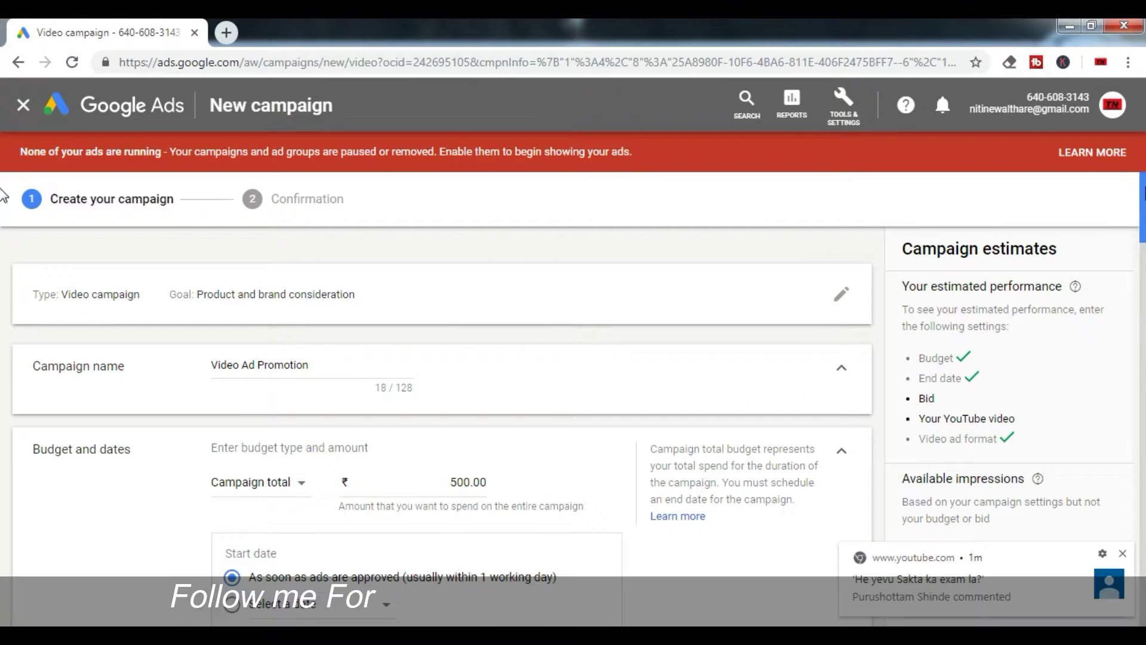
pyautogui.scroll(-20, 3, 250)
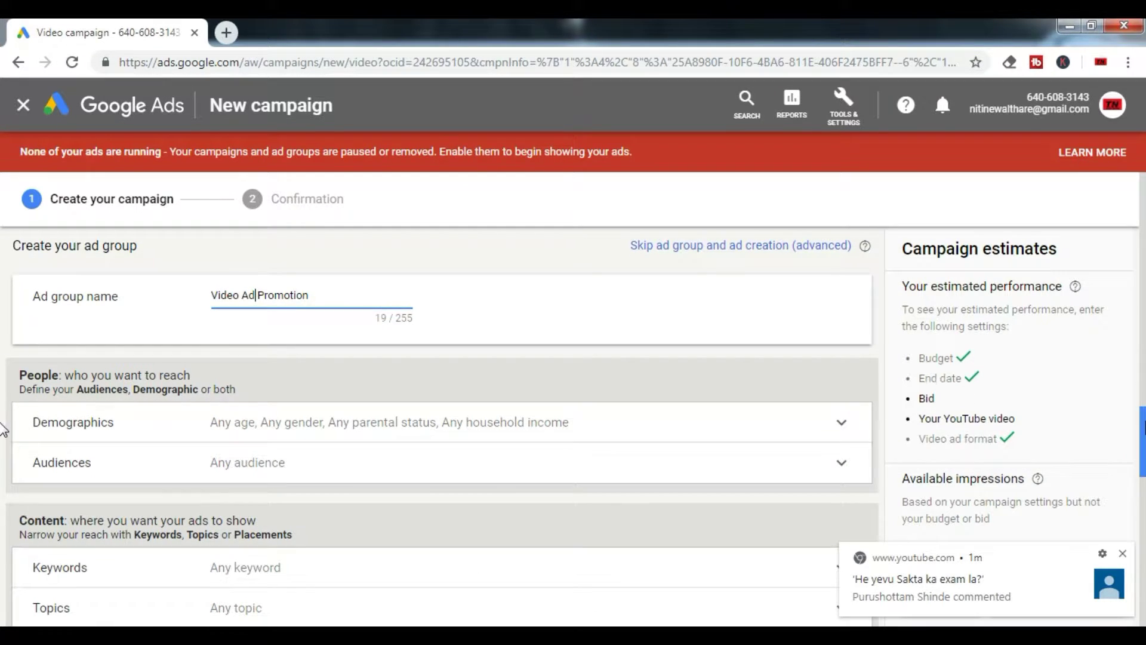
pyautogui.scroll(-2, 3, 428)
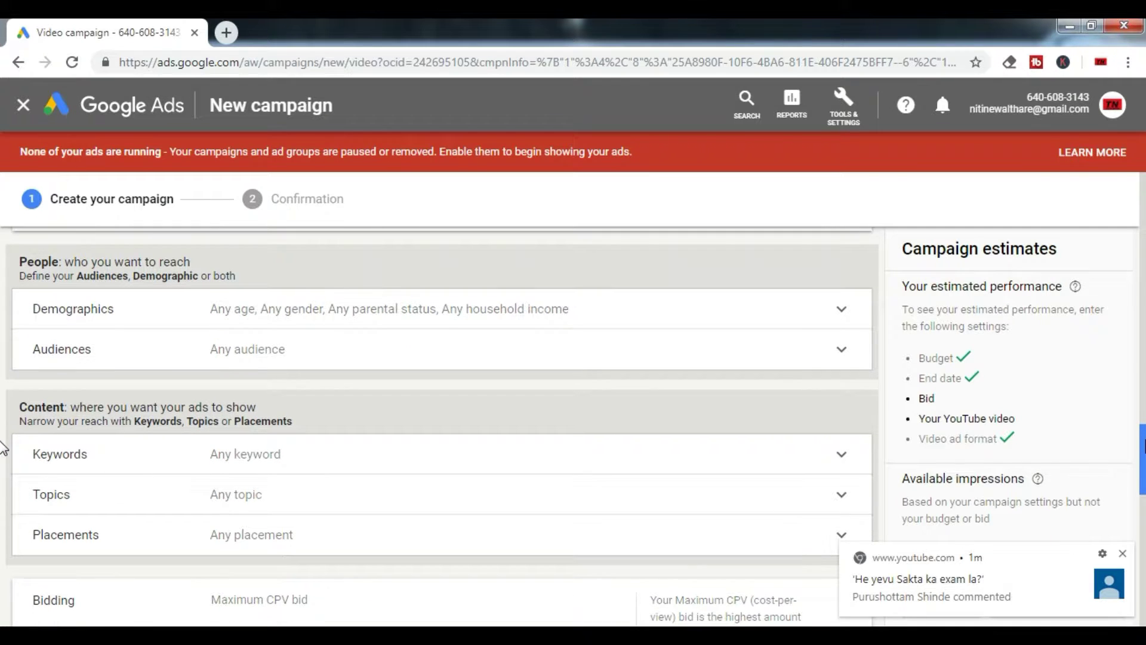
pyautogui.scroll(-1, 3, 448)
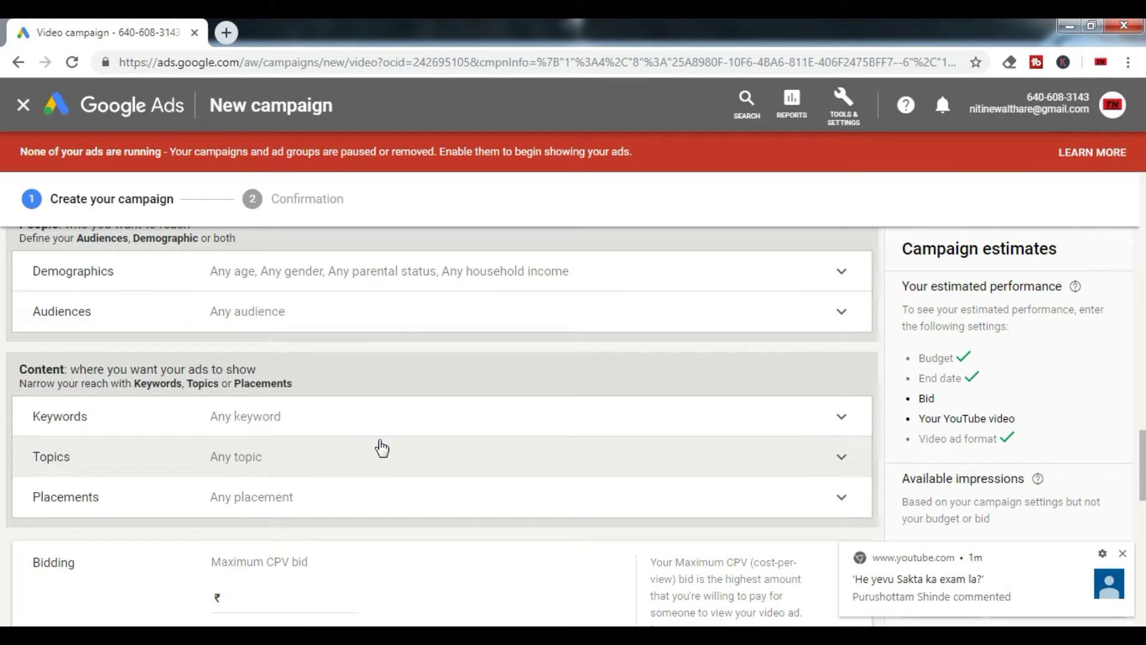
pyautogui.click(377, 411)
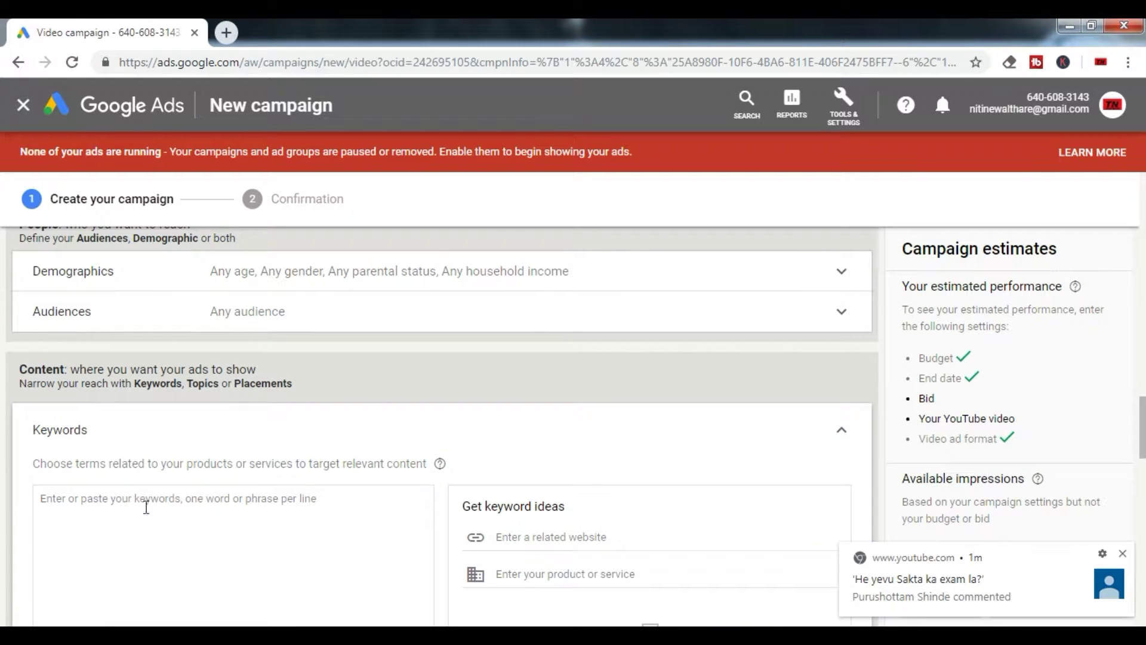
pyautogui.click(102, 521)
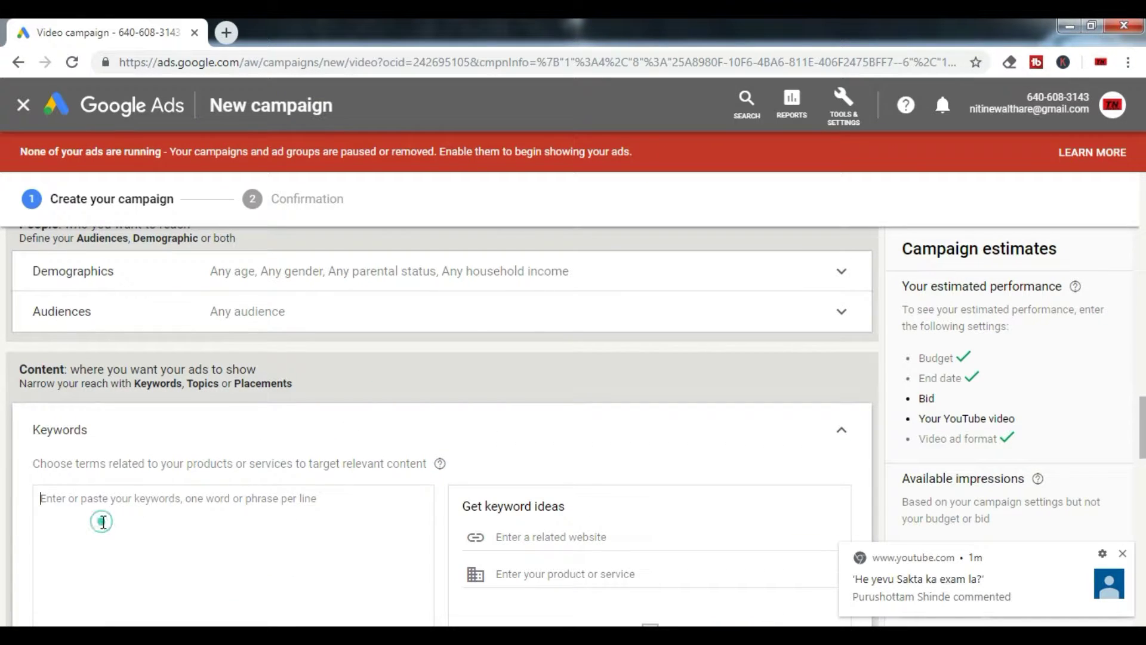
pyautogui.click(164, 505)
pyautogui.write('per')
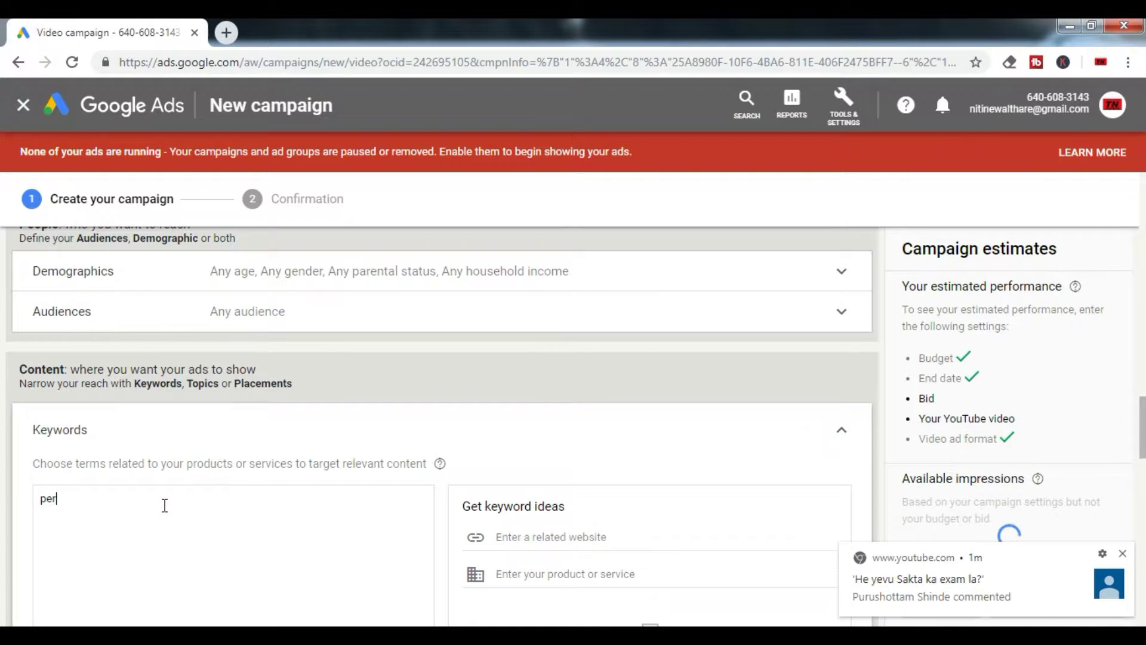
pyautogui.write('sona')
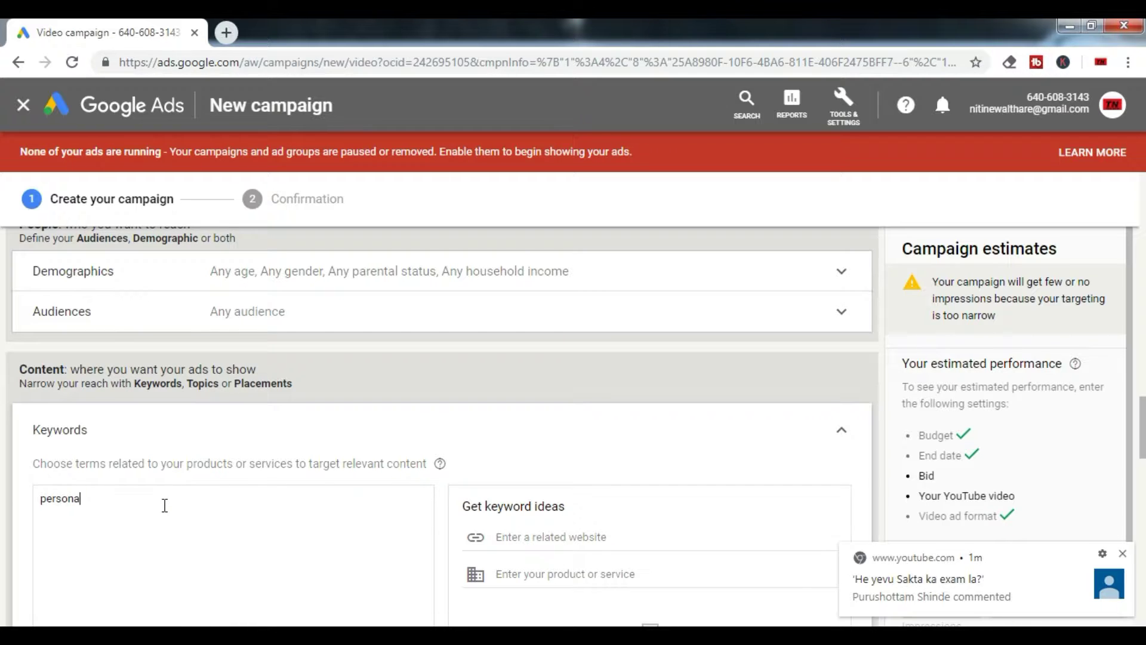
pyautogui.write('l letter,')
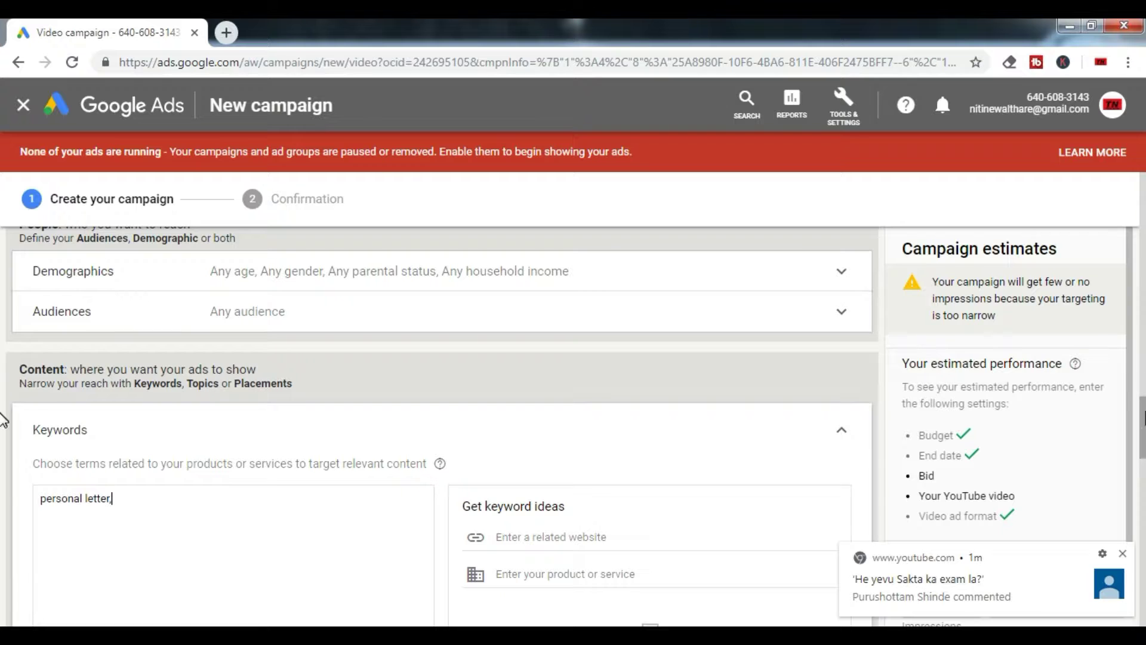
# Add "personal letter format" and "gcc tbc" to the ad group's keywords, separated by commas.
pyautogui.scroll(-3, 3, 444)
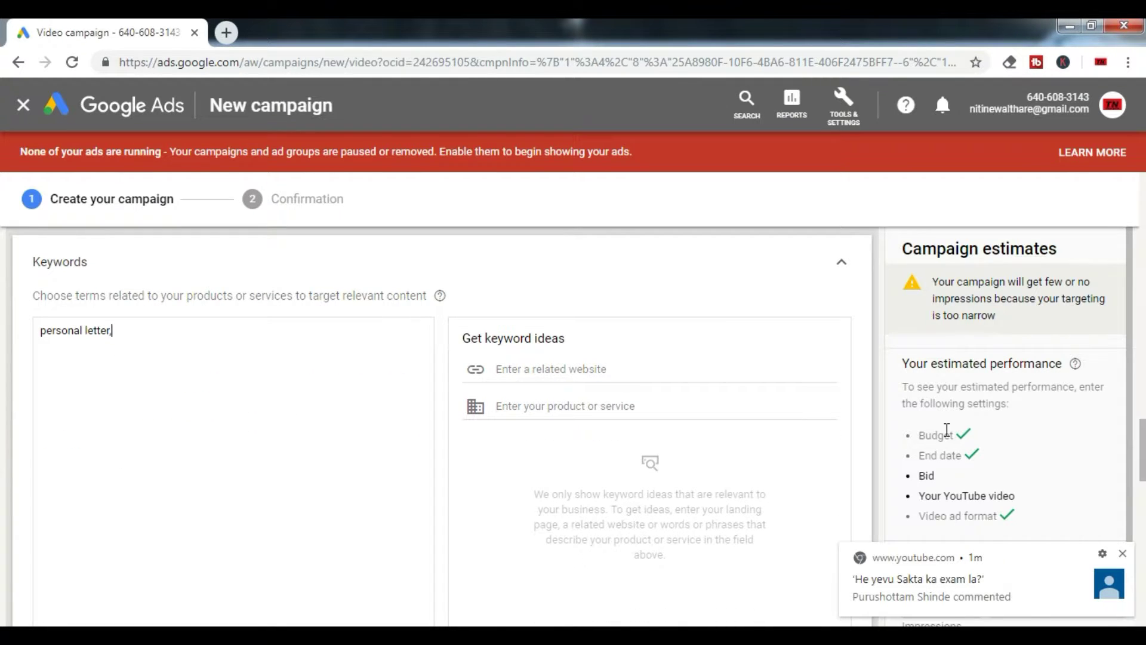
pyautogui.click(185, 435)
pyautogui.write('psd')
pyautogui.write('erso')
pyautogui.write('nal lette')
pyautogui.write('r formatm')
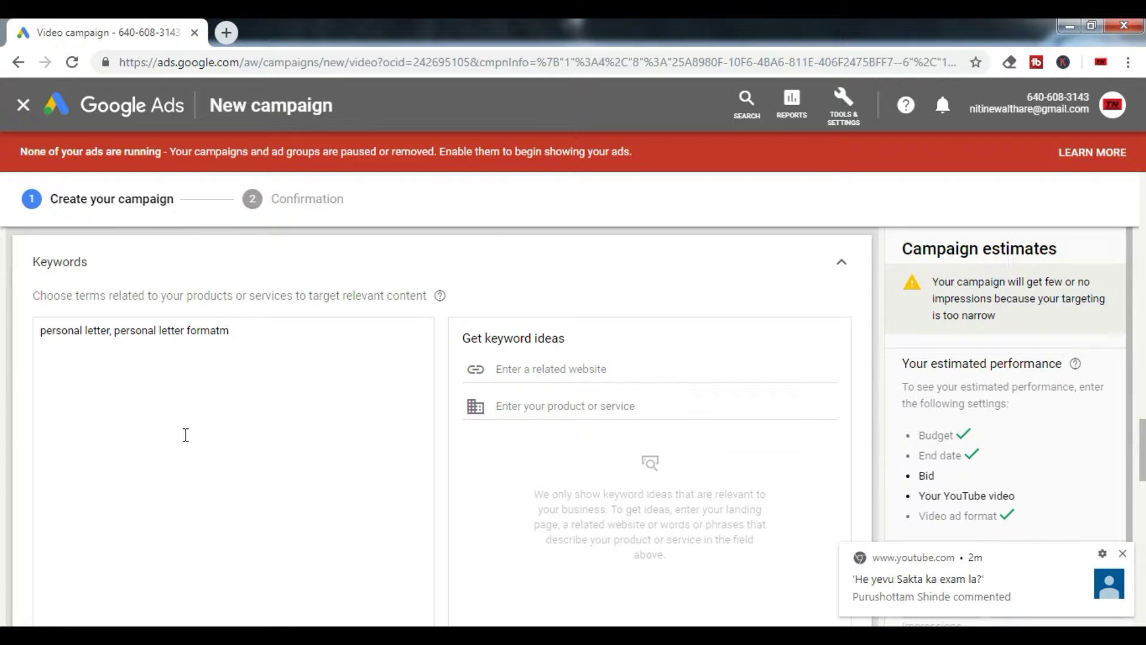
pyautogui.press('BackSpace')
pyautogui.write(', gcc tbc,')
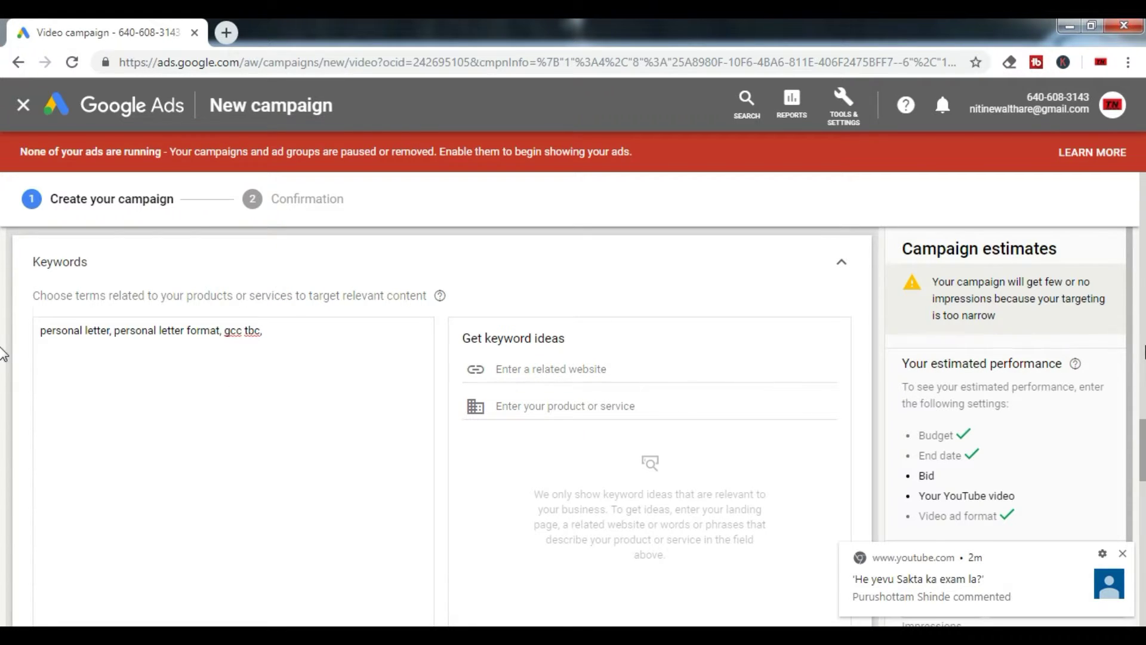
pyautogui.scroll(-5, 2, 430)
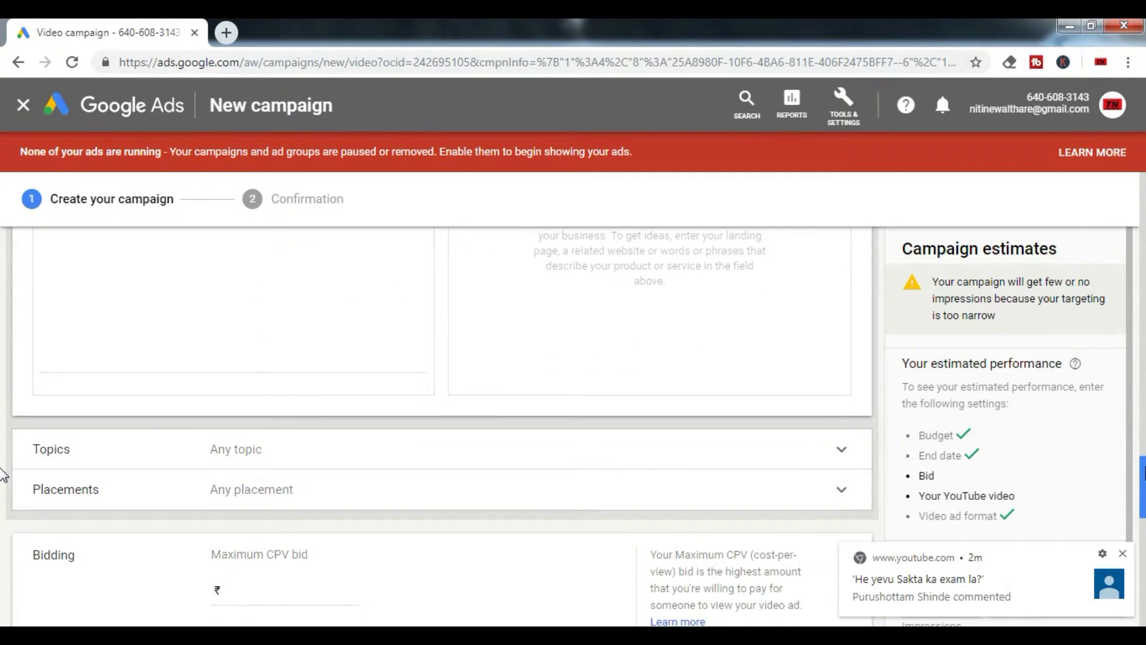
# Remove the commas from the ad group's keyword list so that only spaces separate the terms.
pyautogui.scroll(5, 2, 445)
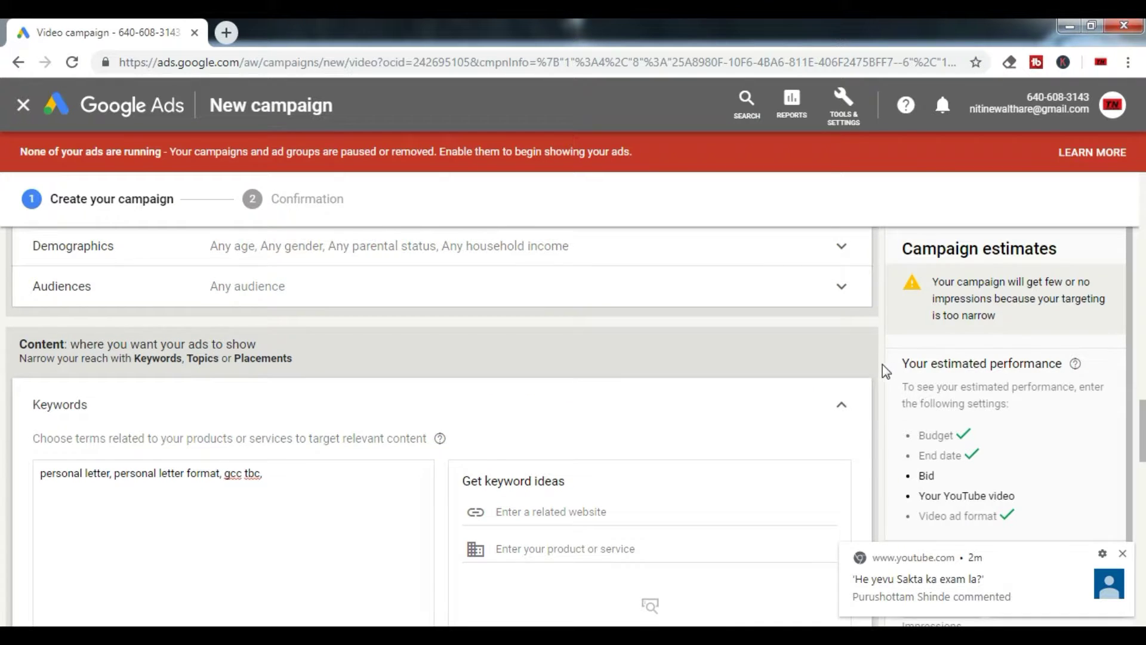
pyautogui.click(842, 404)
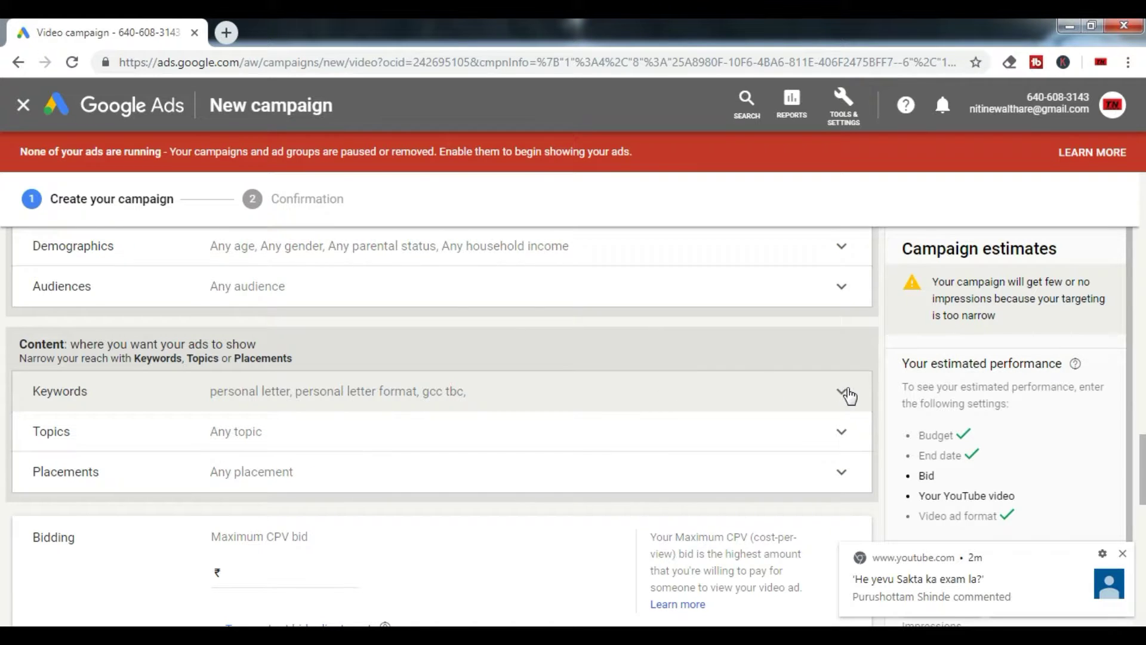
pyautogui.click(846, 393)
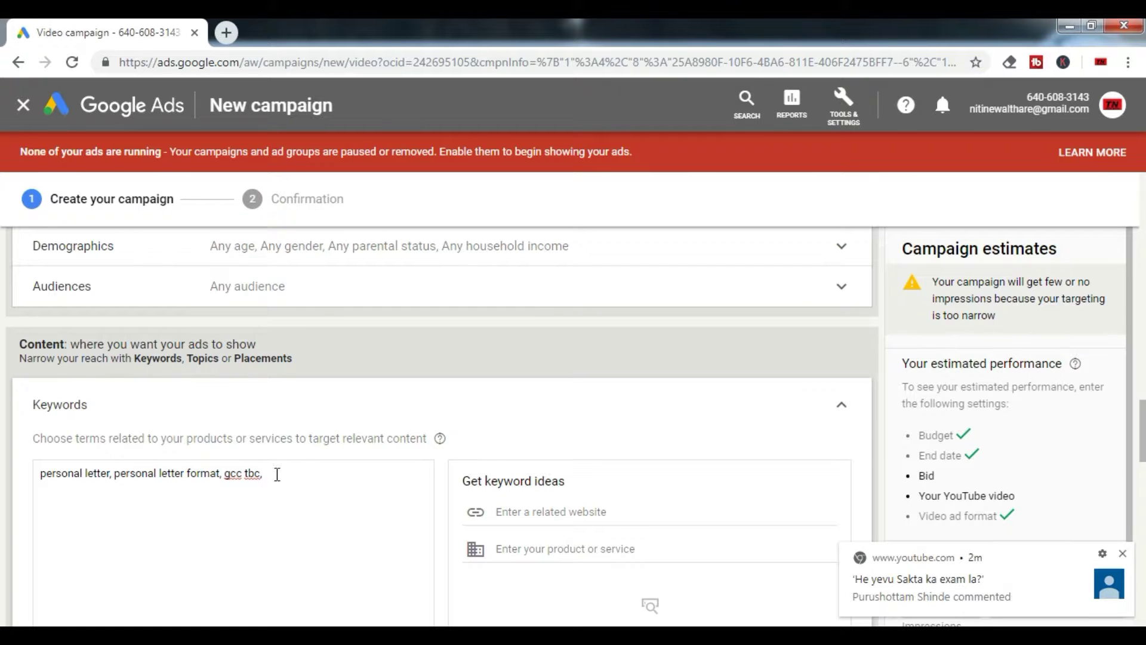
pyautogui.click(273, 472)
pyautogui.press('BackSpace')
pyautogui.press('BackSpace')
pyautogui.click(225, 474)
pyautogui.press('BackSpace')
pyautogui.click(113, 474)
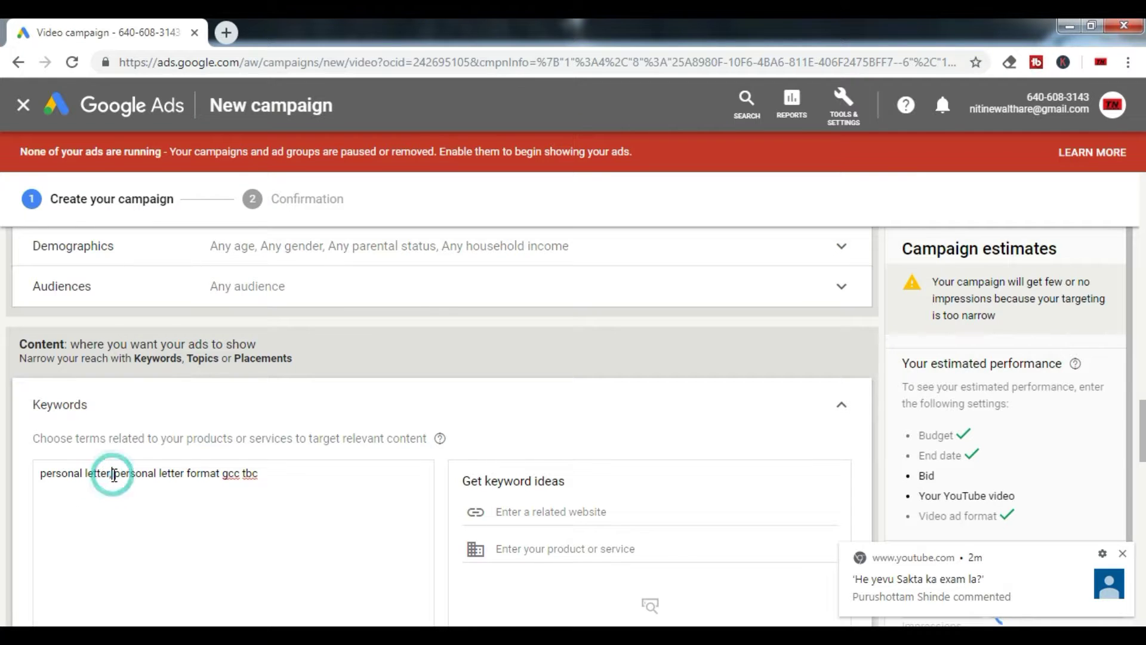
pyautogui.press('BackSpace')
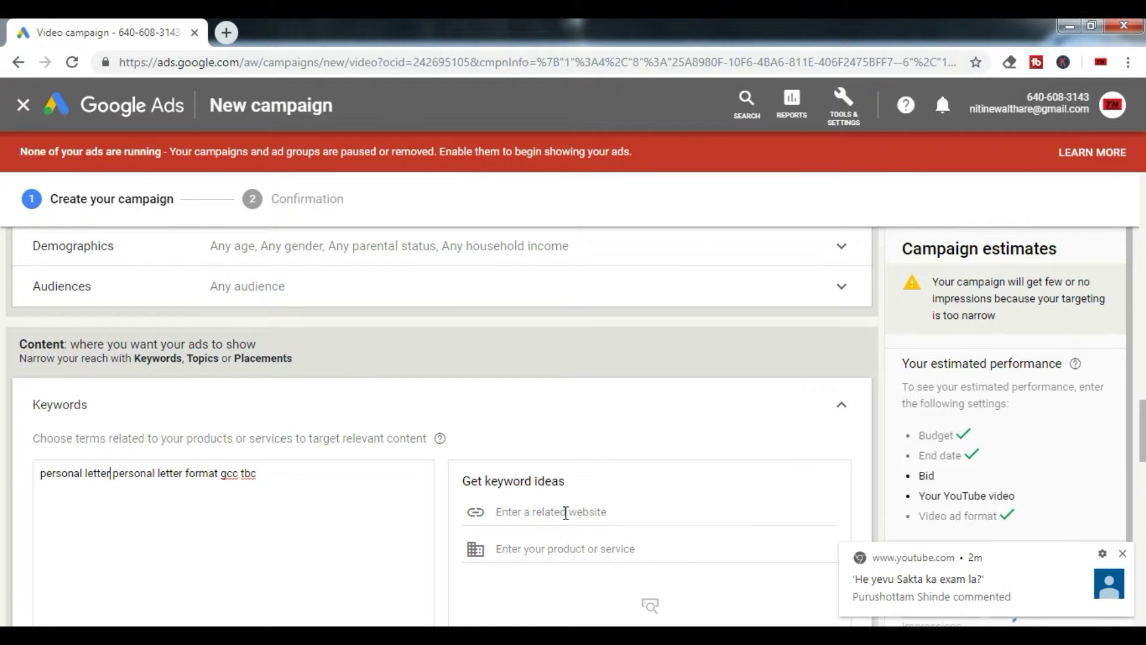
pyautogui.click(843, 412)
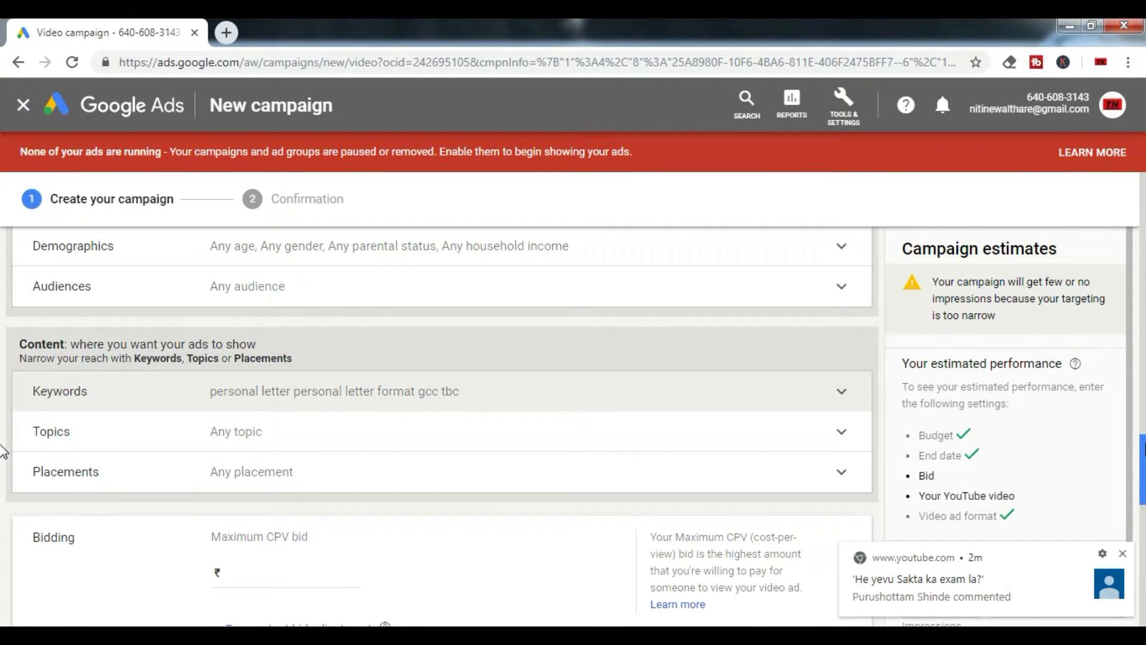
# Examine the placement targeting options available for the ad group.
pyautogui.scroll(-2, 4, 465)
pyautogui.scroll(-1, 3, 466)
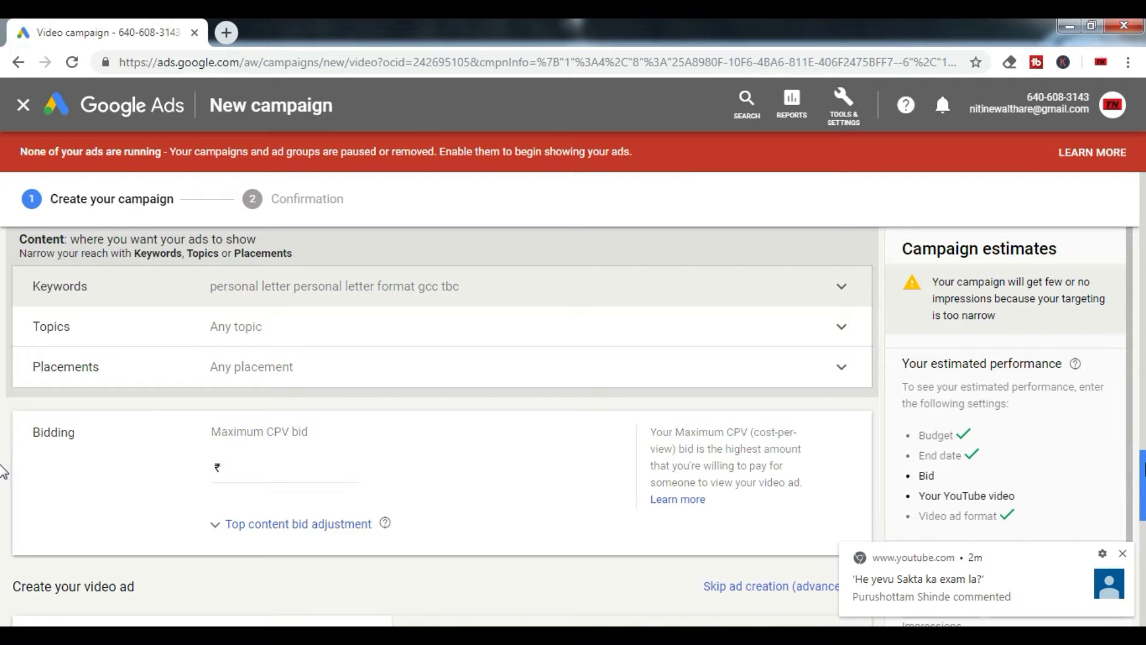
pyautogui.click(842, 368)
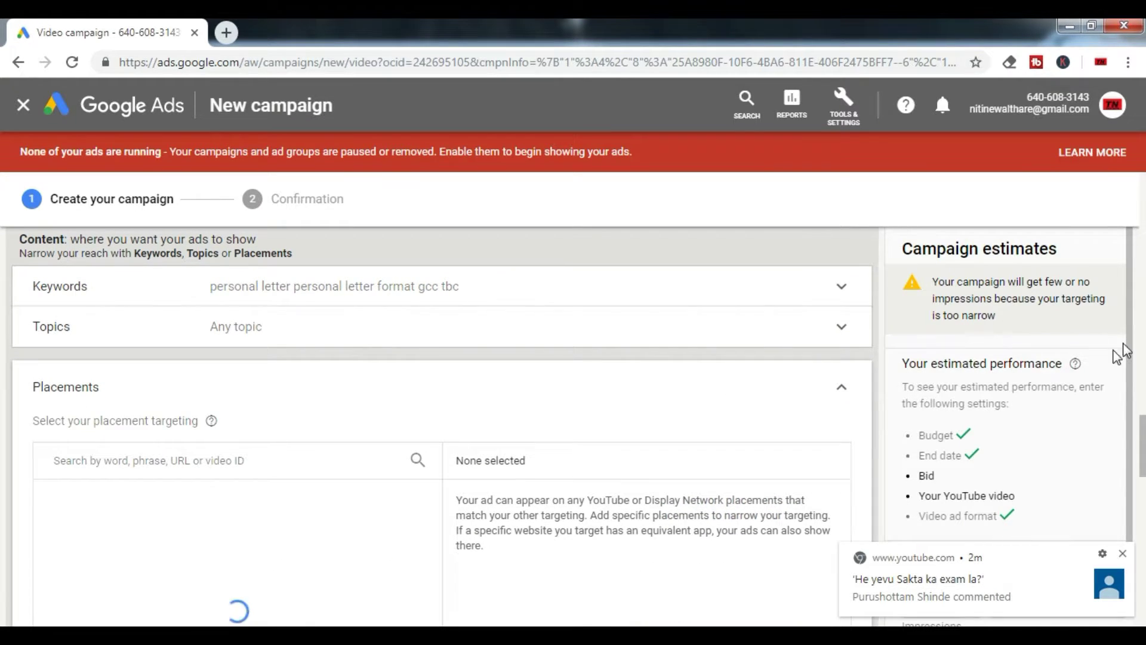
pyautogui.scroll(-1, 3, 453)
pyautogui.scroll(-5, 3, 454)
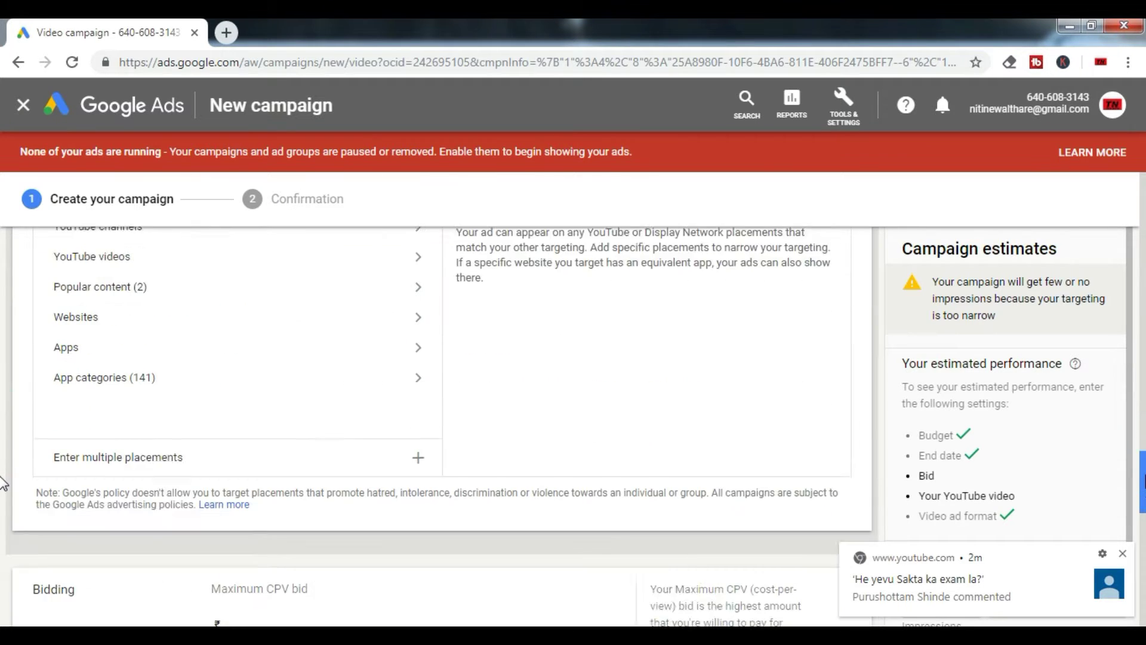
pyautogui.scroll(4, 3, 498)
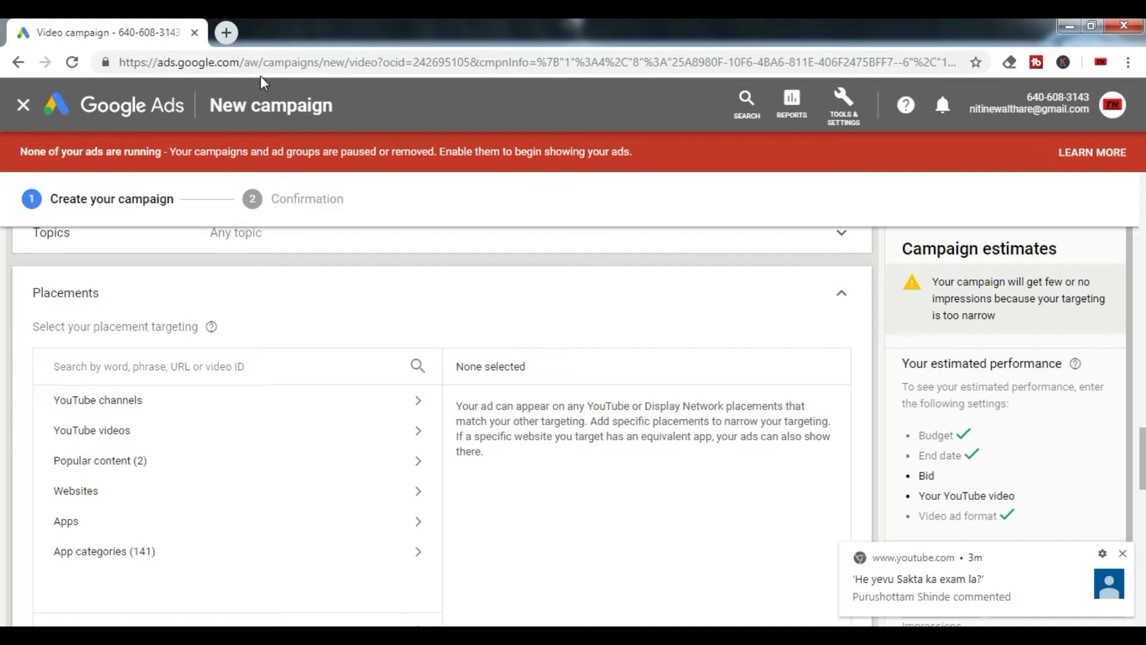
# Set the ad group's maximum CPV bid to ₹0.10.
pyautogui.scroll(-5, 790, 484)
pyautogui.click(255, 348)
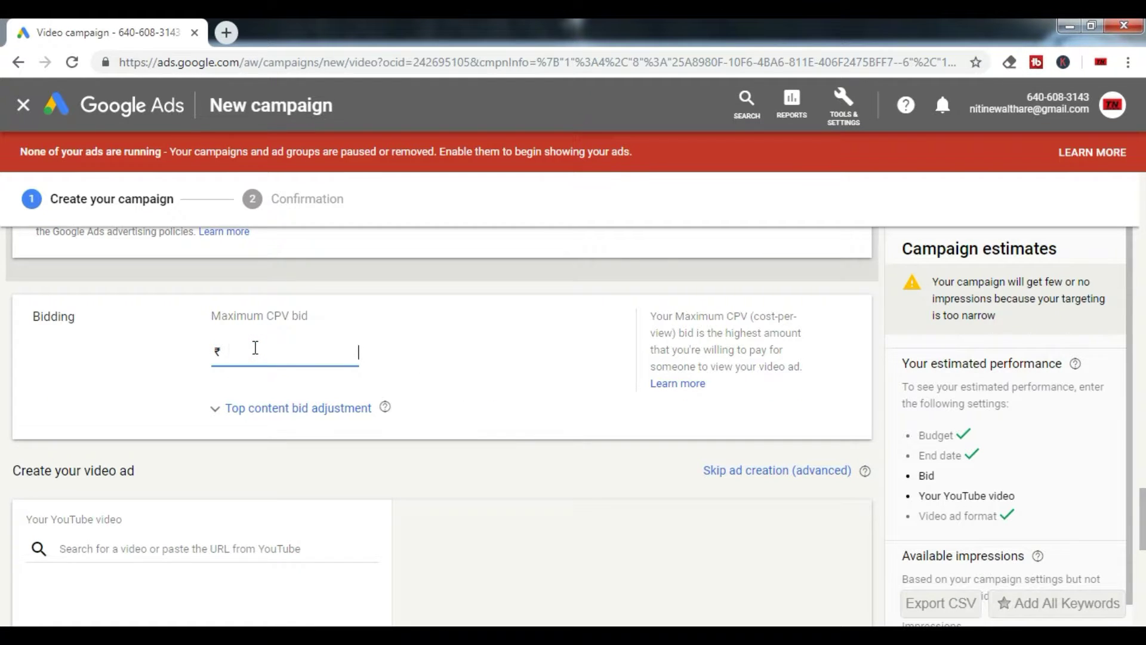
pyautogui.write('0.10')
pyautogui.scroll(-1, 418, 478)
pyautogui.click(210, 486)
pyautogui.write('https://youtu.be/8j4wlmfnf9M')
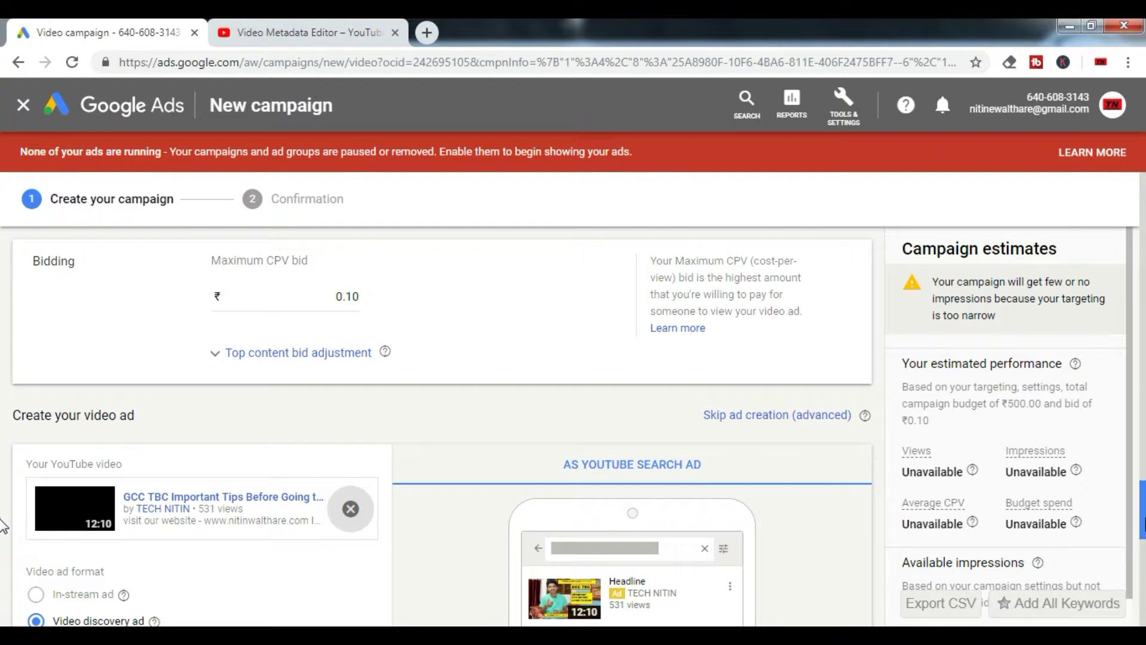
# Review the ad format and thumbnail choices and compare the desktop and mobile previews of the YouTube search ad.
pyautogui.scroll(-2, 3, 519)
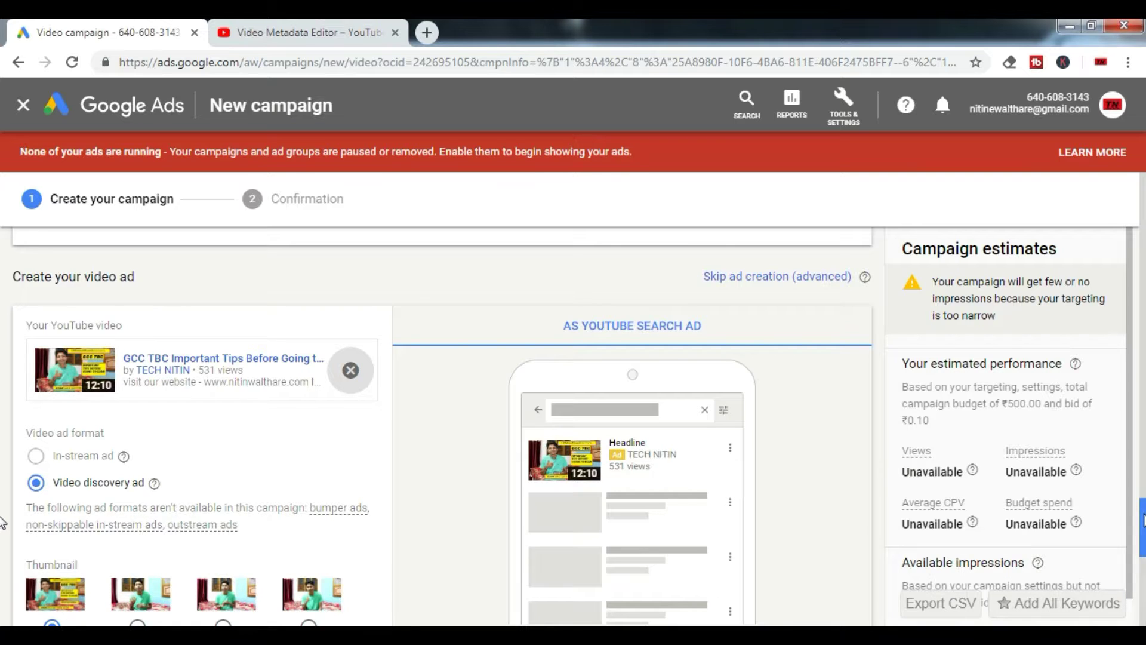
pyautogui.scroll(-3, 2, 523)
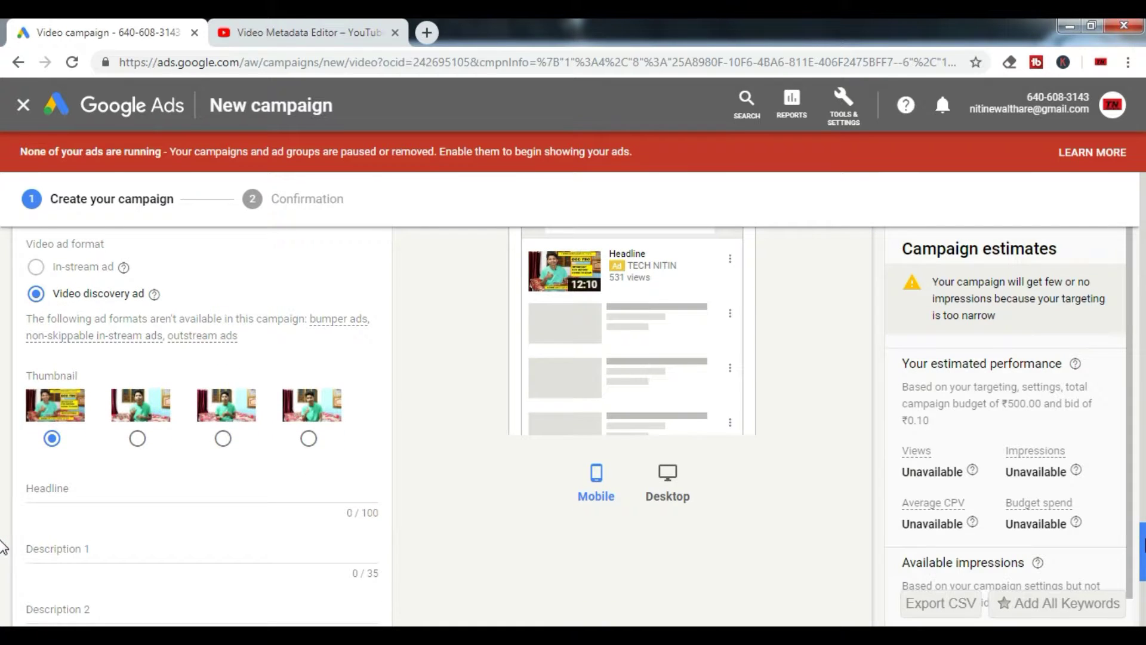
pyautogui.scroll(4, 2, 544)
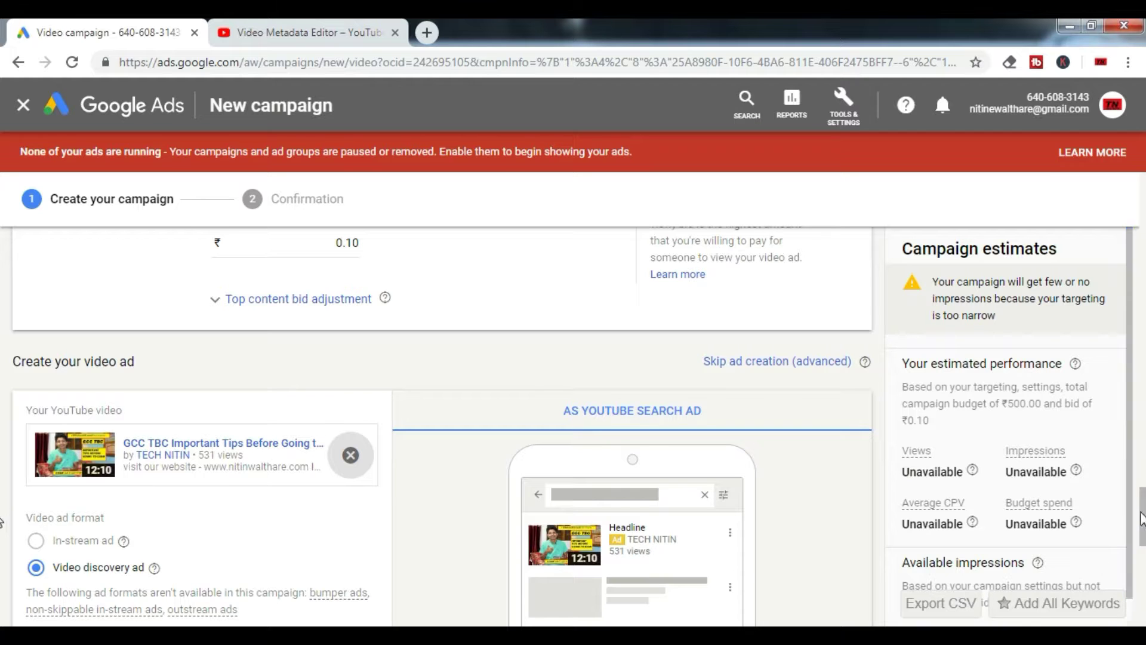
pyautogui.click(3, 512)
pyautogui.scroll(-4, 3, 530)
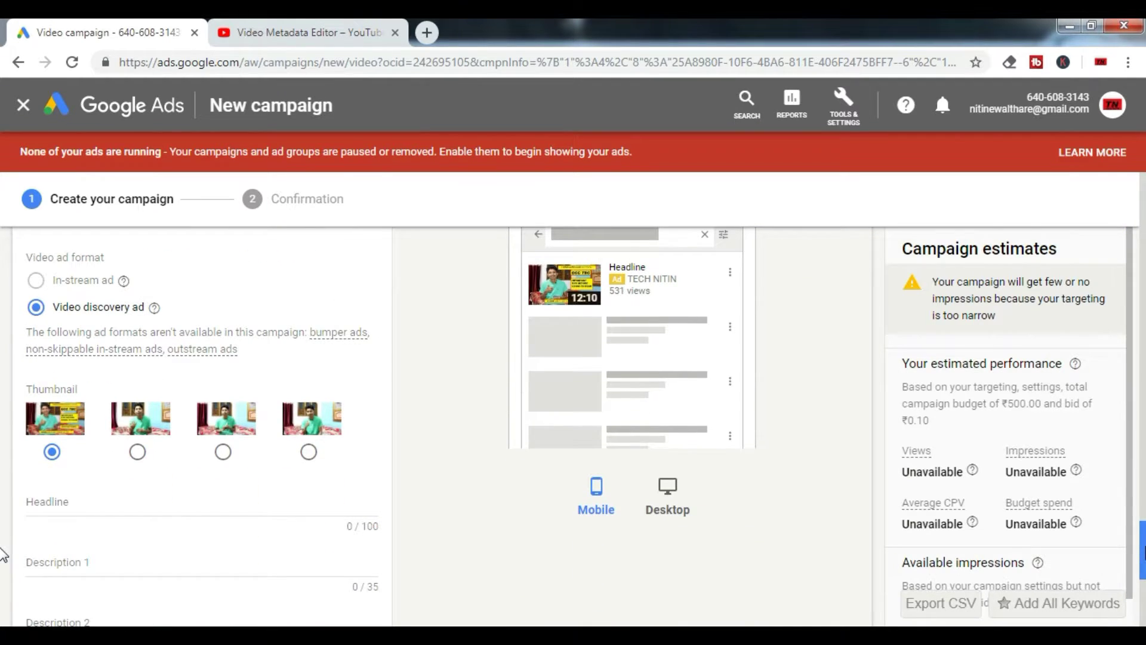
pyautogui.click(669, 488)
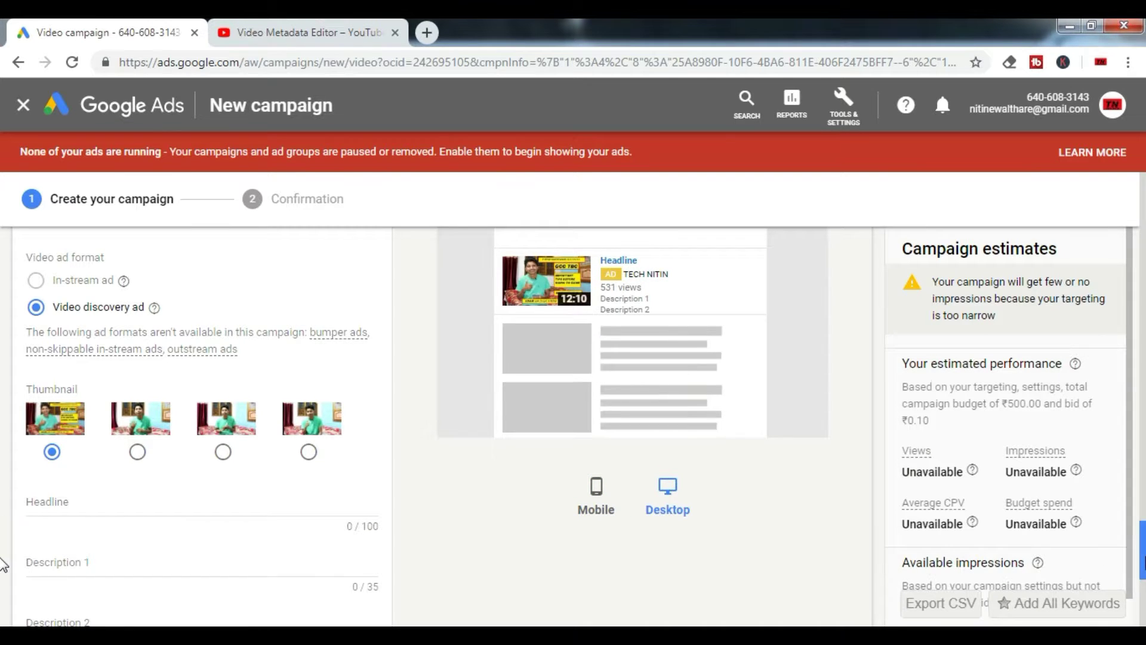
pyautogui.scroll(2, 3, 537)
pyautogui.scroll(-2, 3, 573)
pyautogui.scroll(-3, 3, 587)
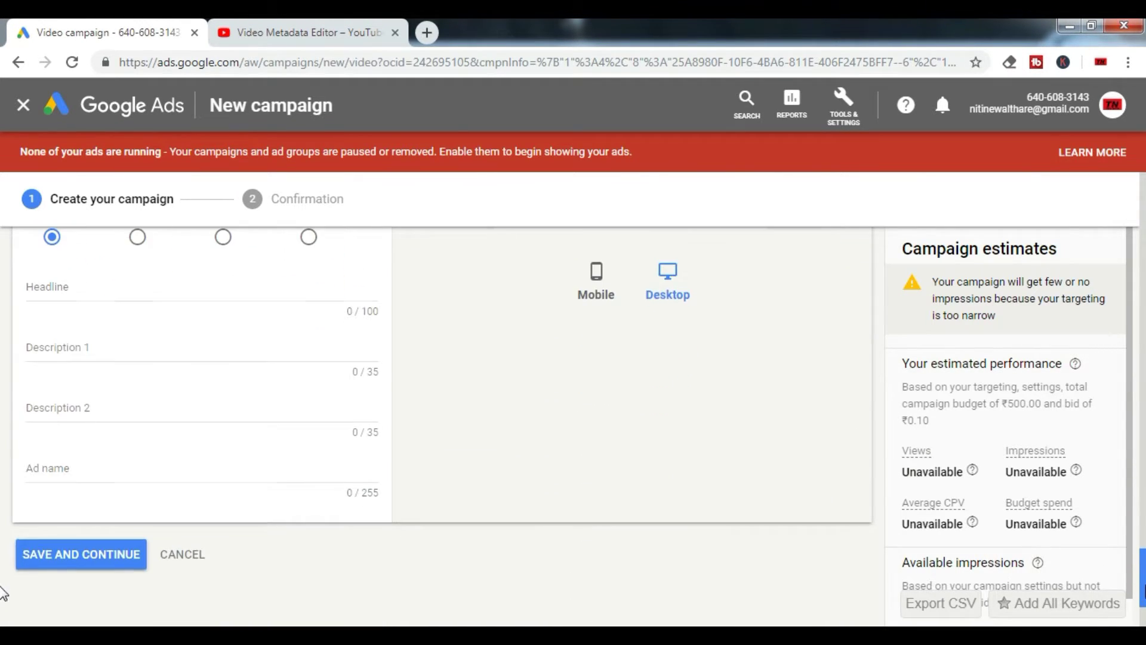
pyautogui.click(598, 303)
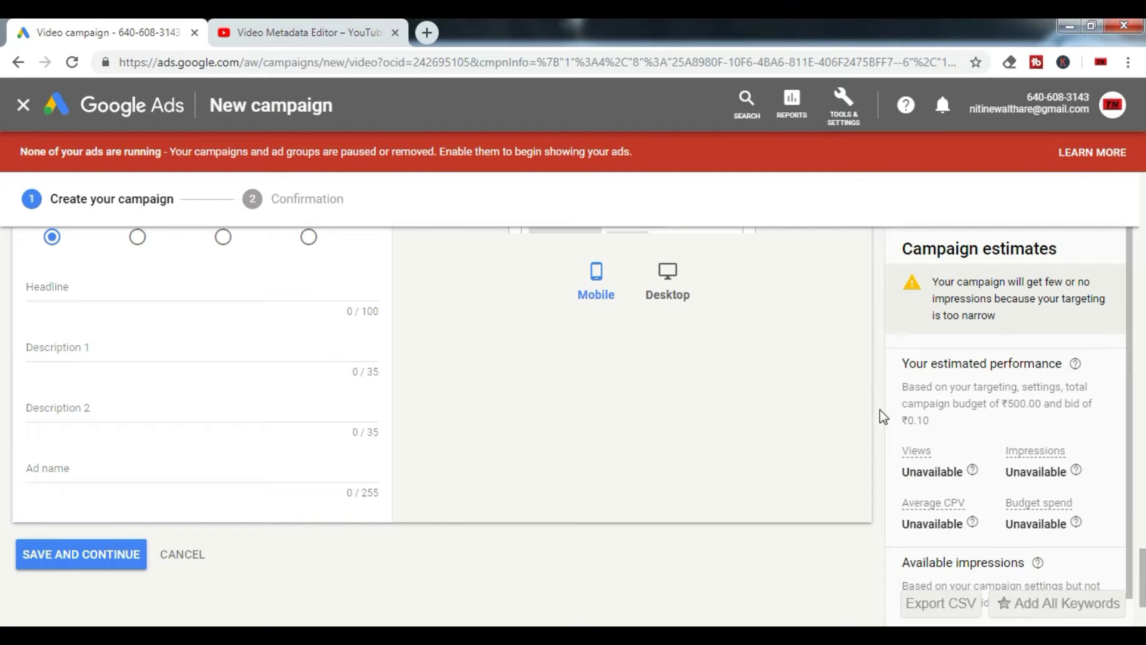
# Look over the campaign's estimated performance and the ad's video, format, thumbnail and text settings.
pyautogui.scroll(-2, 3, 570)
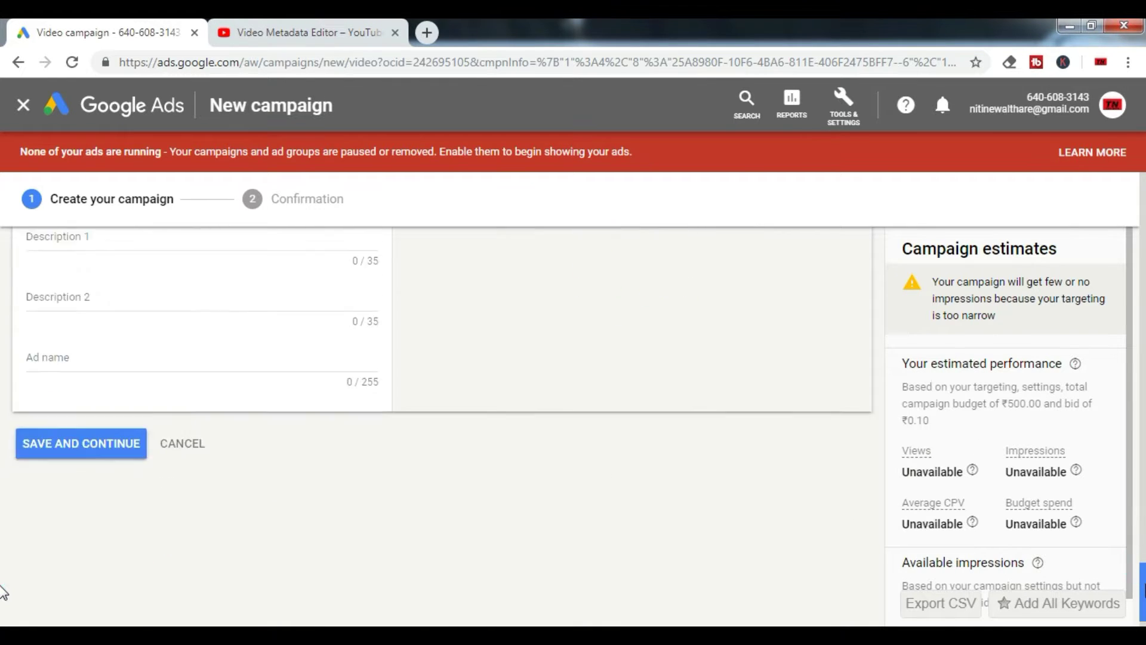
pyautogui.scroll(2, 3, 570)
pyautogui.scroll(7, 1136, 500)
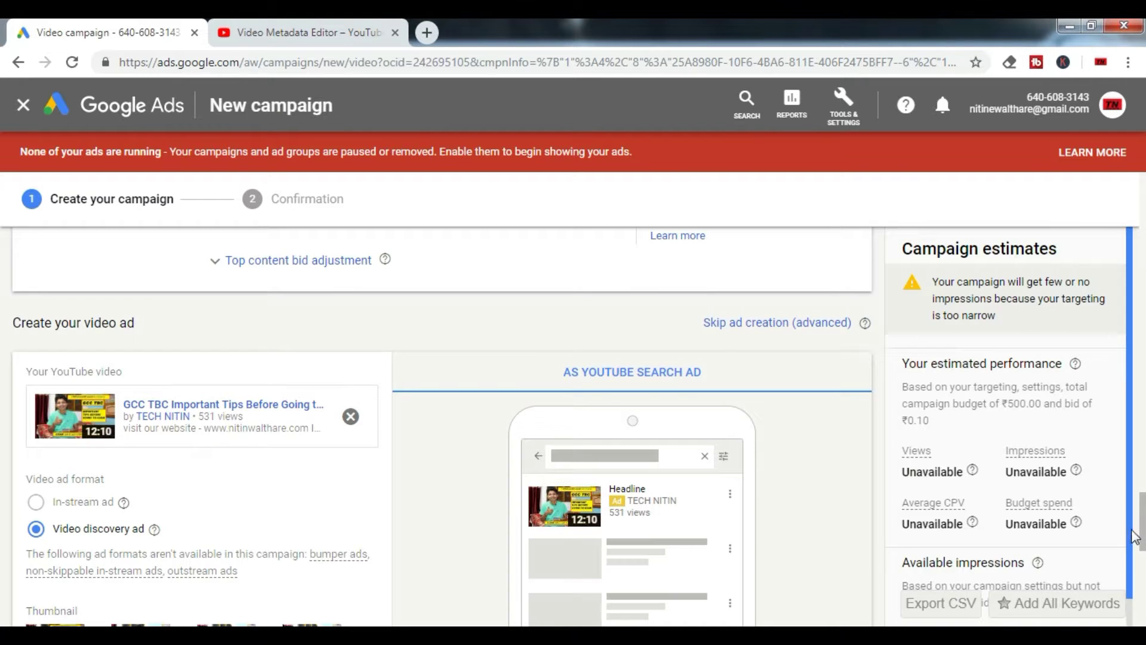
pyautogui.scroll(-1, 1128, 537)
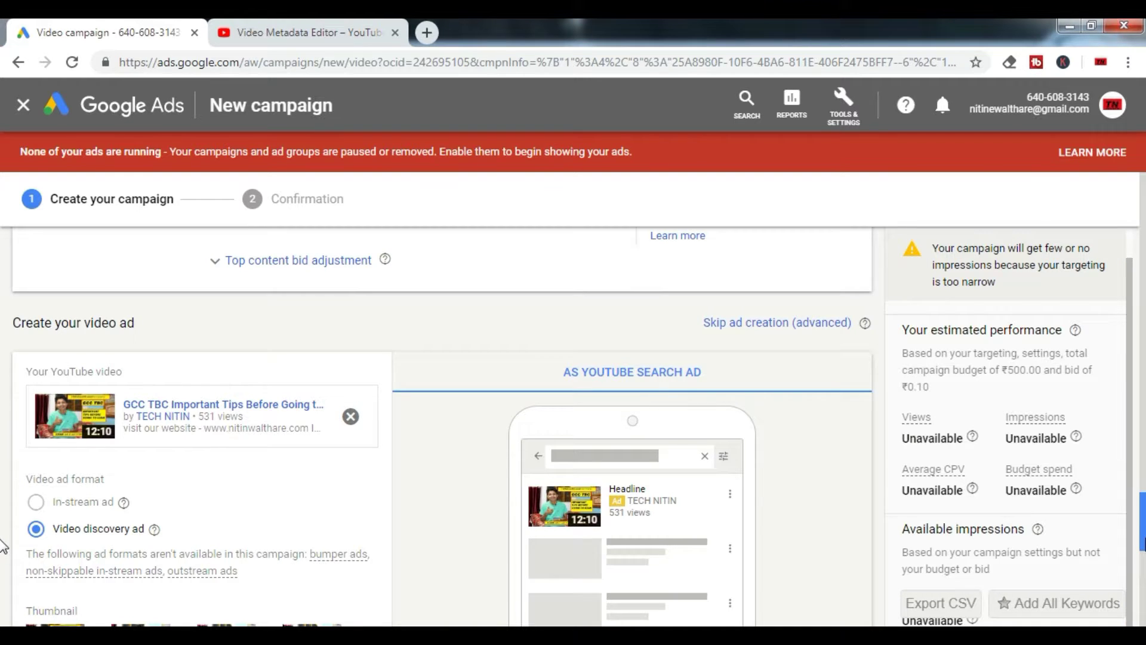
pyautogui.scroll(1, 2, 544)
pyautogui.scroll(-2, 2, 549)
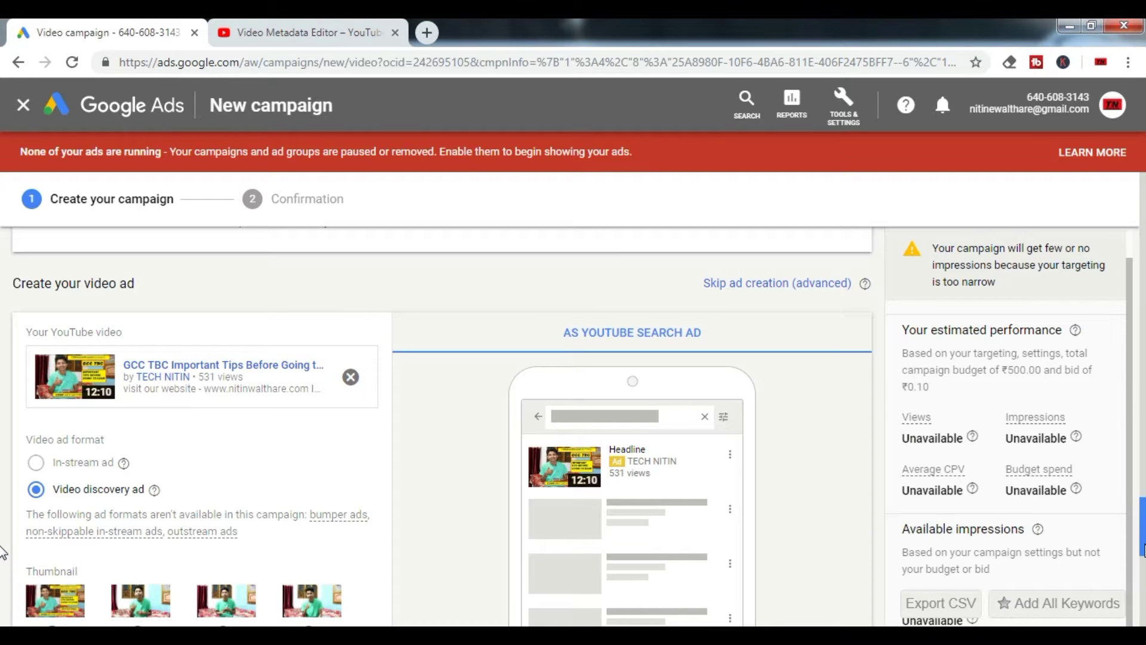
pyautogui.scroll(-1, 3, 537)
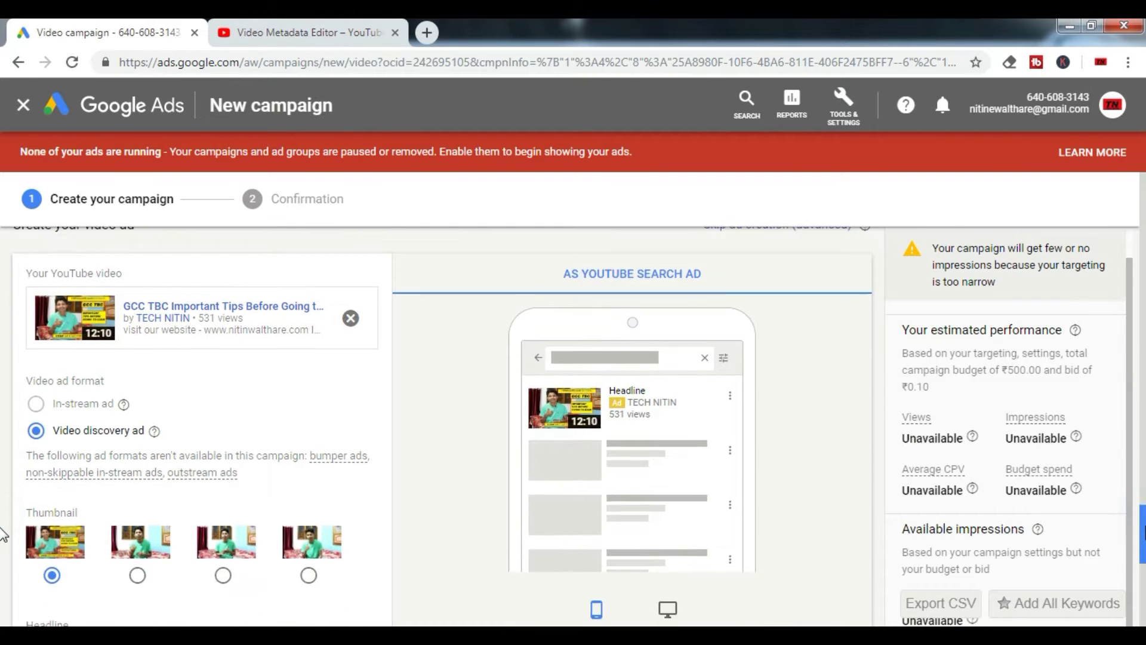
pyautogui.scroll(-1, 2, 535)
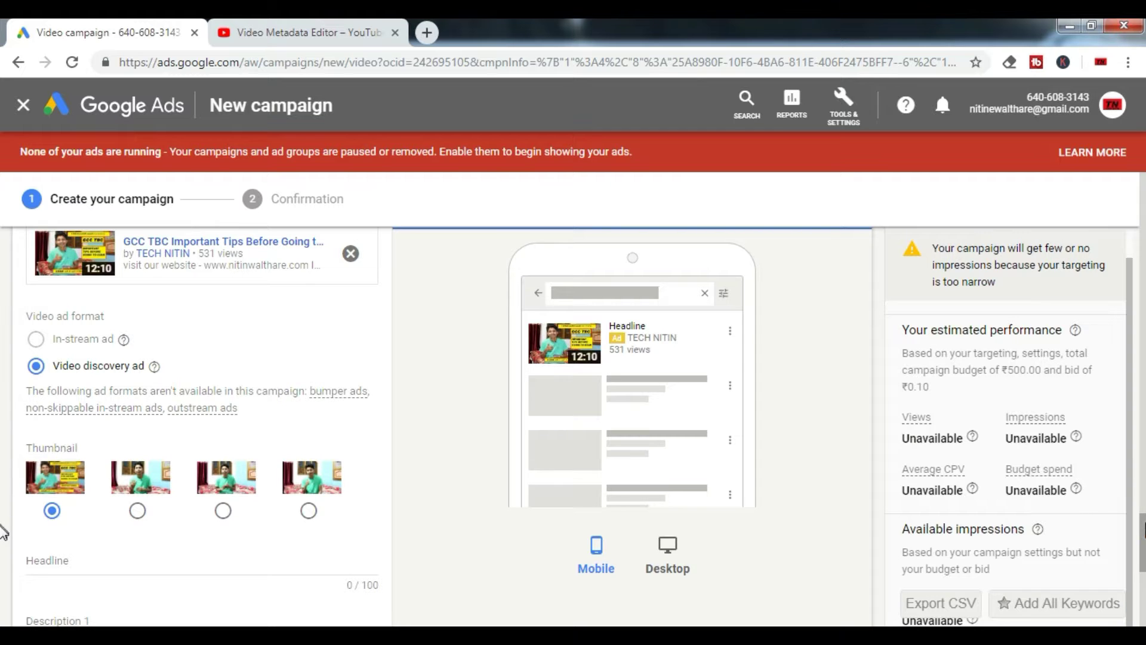
pyautogui.scroll(-4, 2, 539)
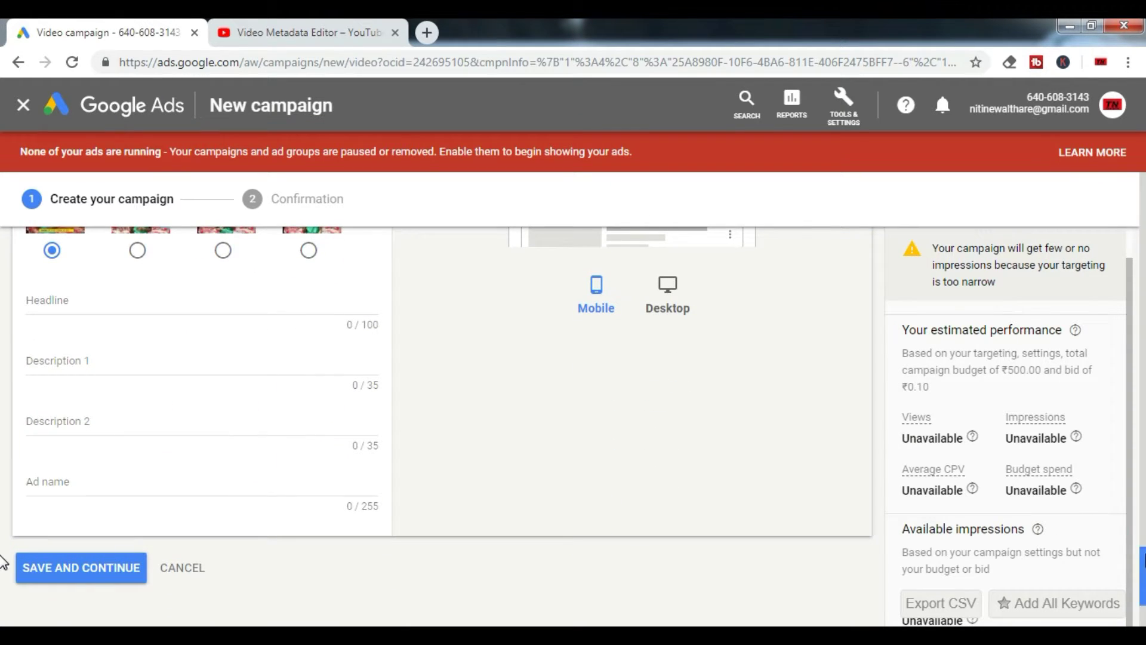
# Enter the ad headline "Gcc tbc Important Tips before Going to Exam" and start editing the first description line.
pyautogui.scroll(4, 2, 558)
pyautogui.scroll(-1, 2, 555)
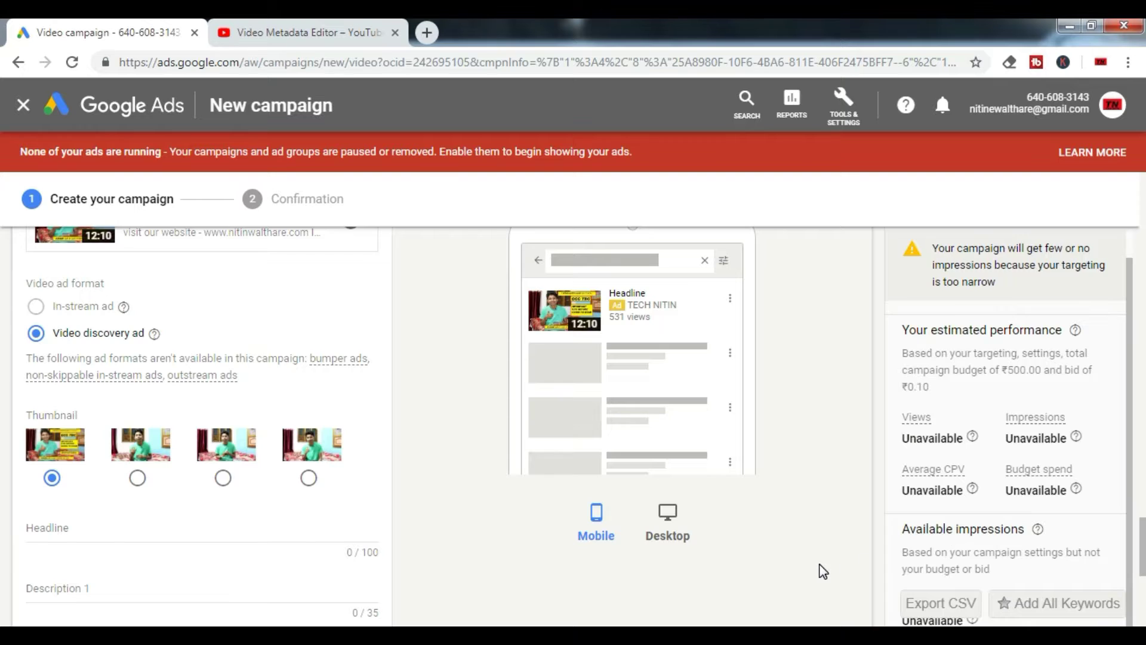
pyautogui.click(59, 524)
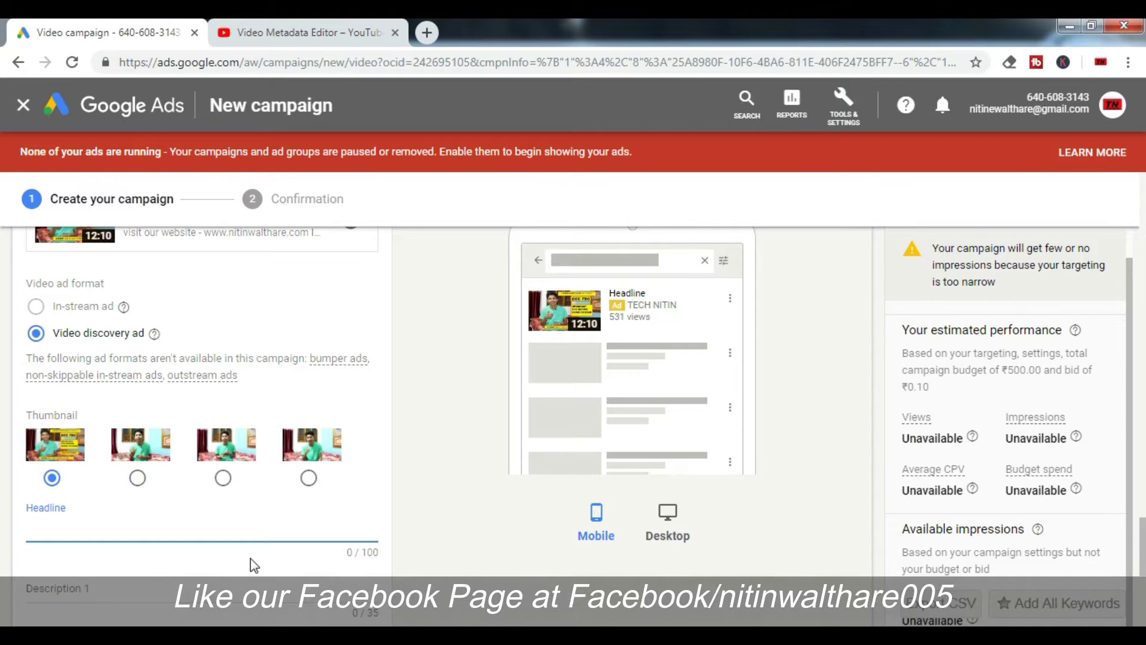
pyautogui.write('Gcc t')
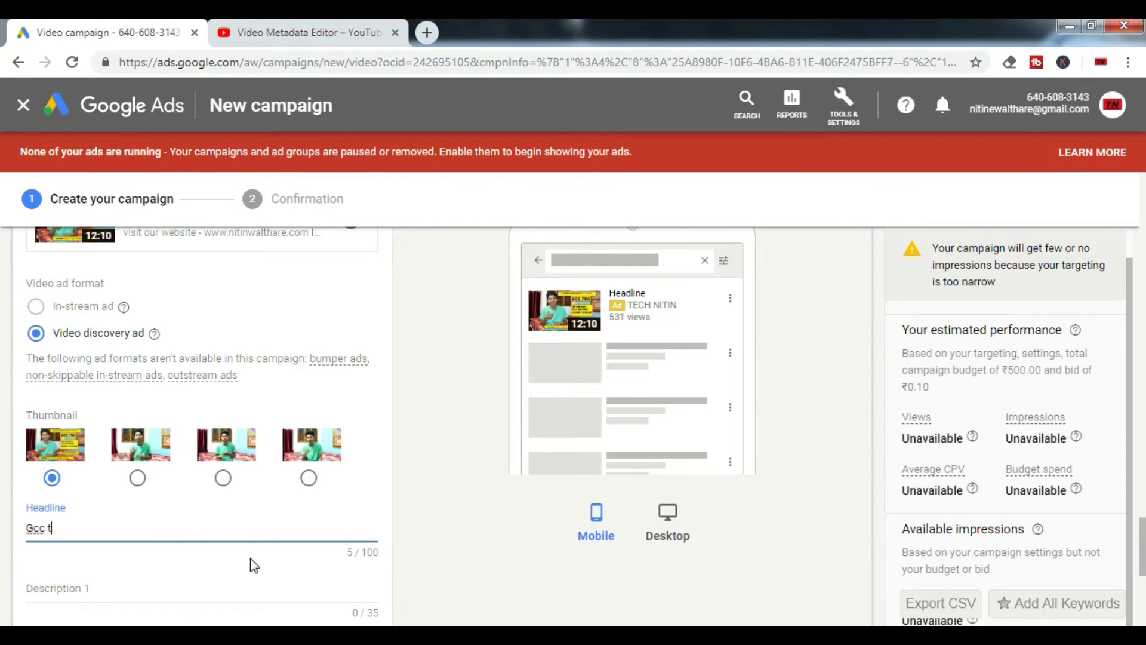
pyautogui.write('bc Important Tip')
pyautogui.press('BackSpace')
pyautogui.press('BackSpace')
pyautogui.write('ip')
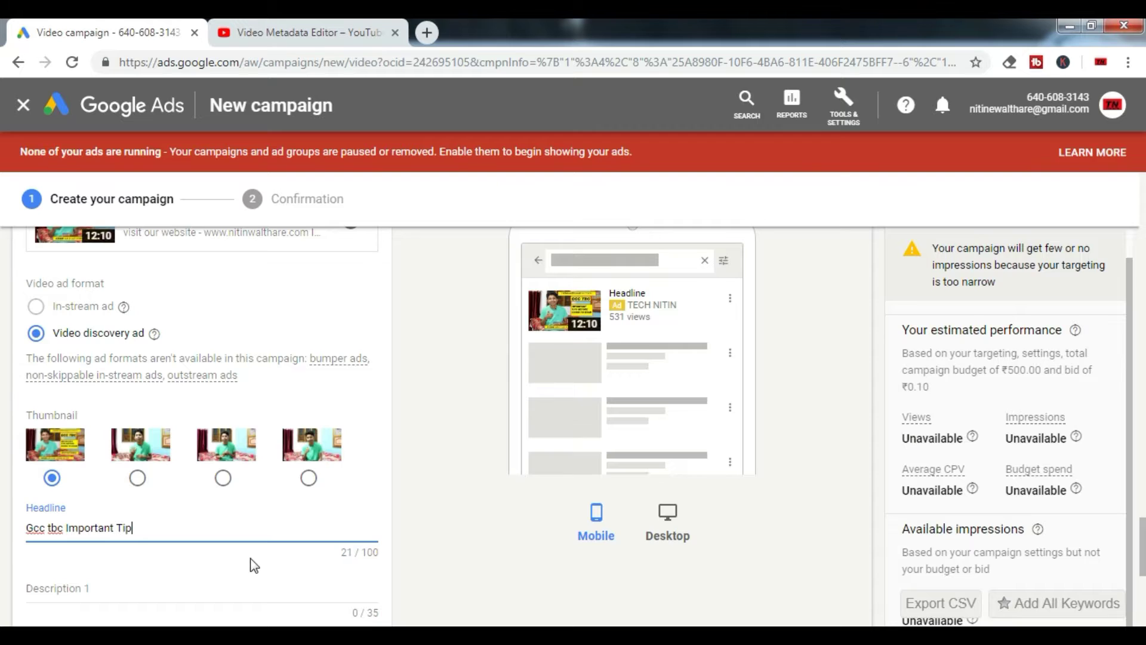
pyautogui.write('s before Going to Exam')
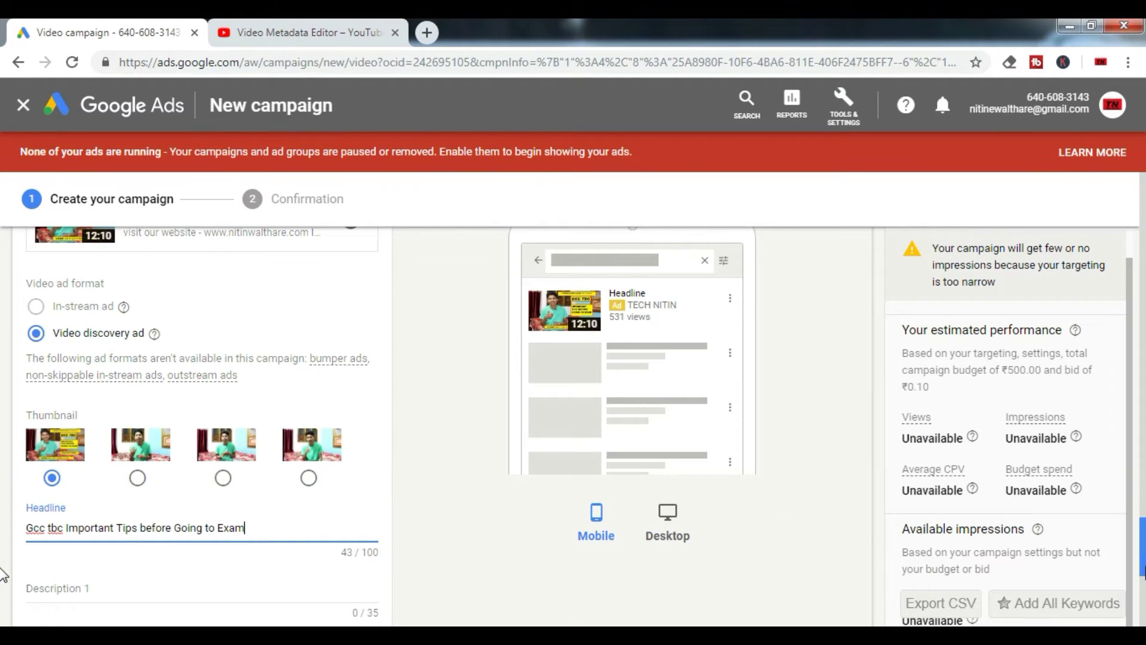
pyautogui.click(222, 584)
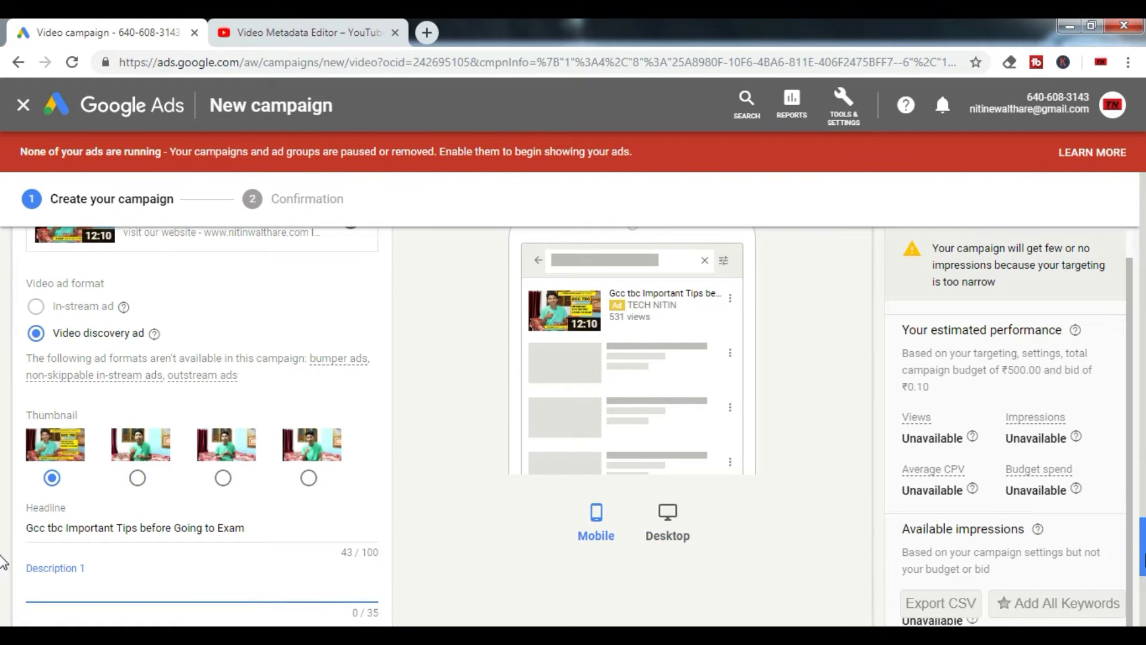
pyautogui.scroll(-3, 3, 561)
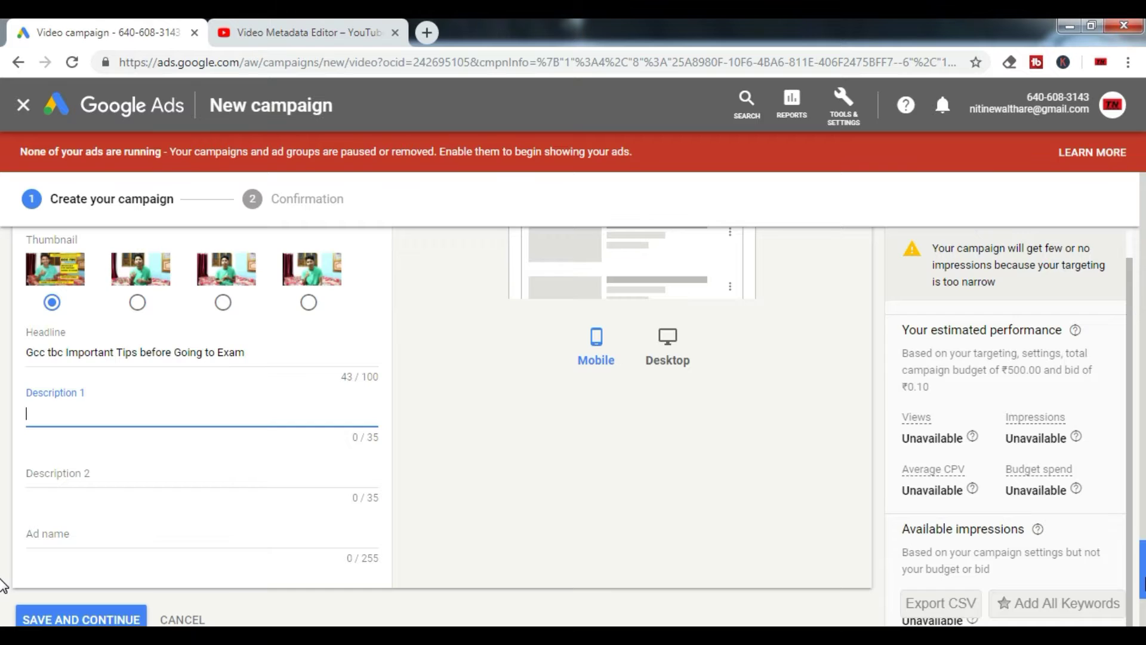
pyautogui.write('i')
pyautogui.write('In this ')
pyautogui.write('vide')
pyautogui.write('o')
pyautogui.press('BackSpace')
pyautogui.press('BackSpace')
pyautogui.press('BackSpace')
pyautogui.press('BackSpace')
pyautogui.press('BackSpace')
pyautogui.press('BackSpace')
pyautogui.press('BackSpace')
pyautogui.press('BackSpace')
pyautogui.press('BackSpace')
pyautogui.press('BackSpace')
pyautogui.press('BackSpace')
pyautogui.press('BackSpace')
pyautogui.press('BackSpace')
# Enter "This video contain Important Tips" as the ad's first description line.
pyautogui.write('This video contain i')
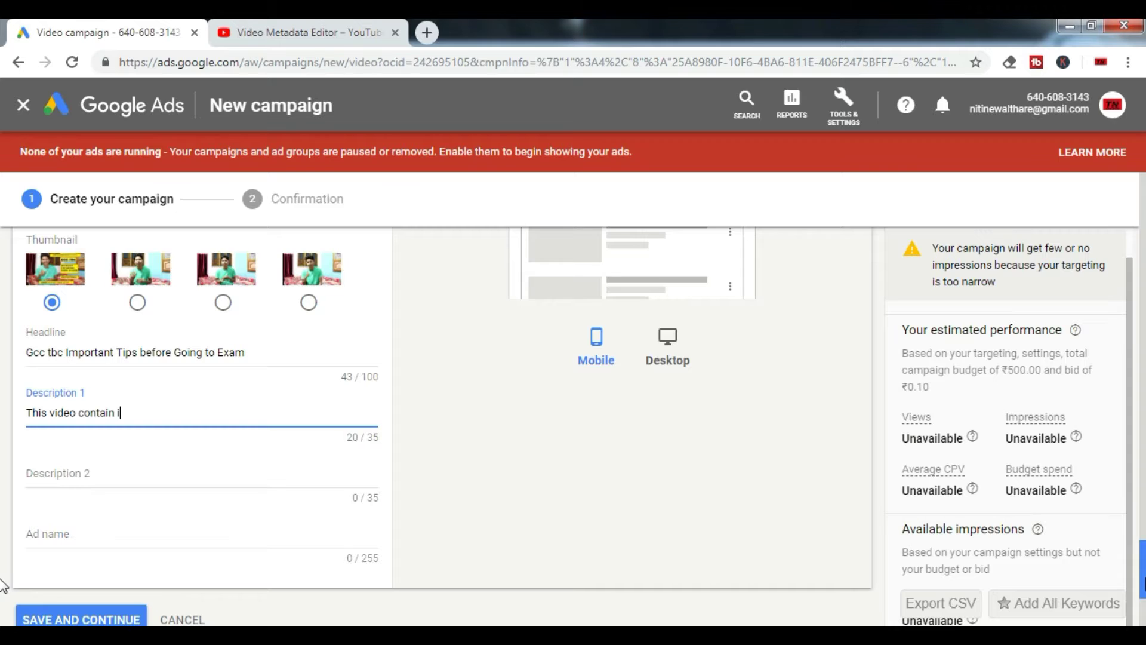
pyautogui.write('iM')
pyautogui.press('BackSpace')
pyautogui.press('BackSpace')
pyautogui.write('i')
pyautogui.press('BackSpace')
pyautogui.write('Important Tips')
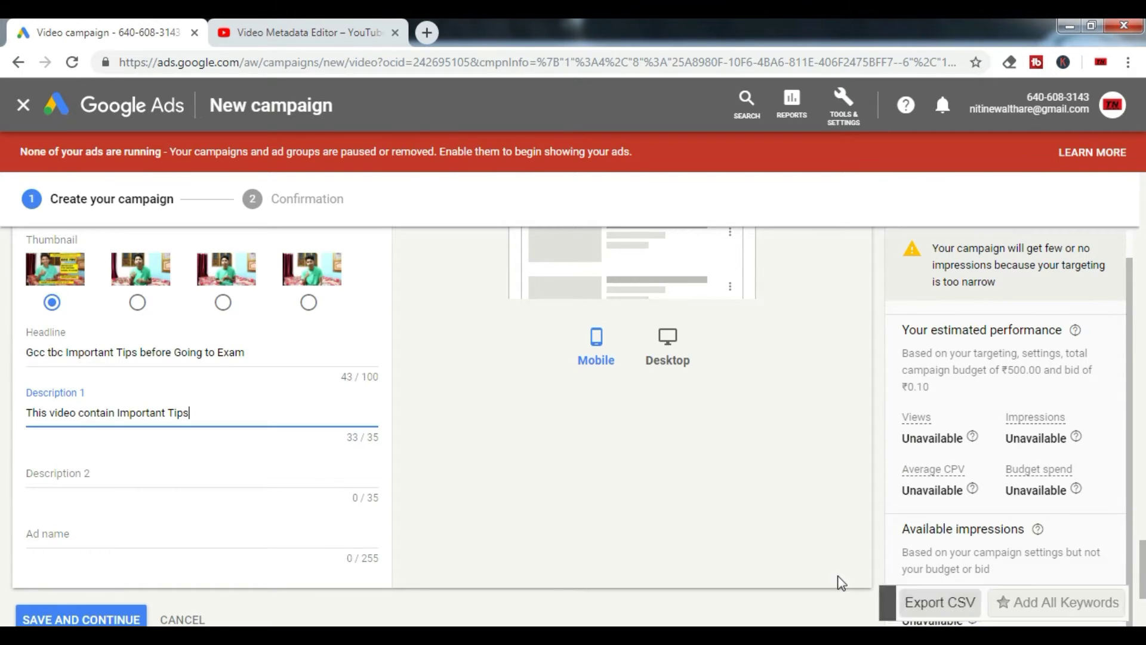
# Enter "Before Going to Exam" as the ad's second description line.
pyautogui.click(245, 478)
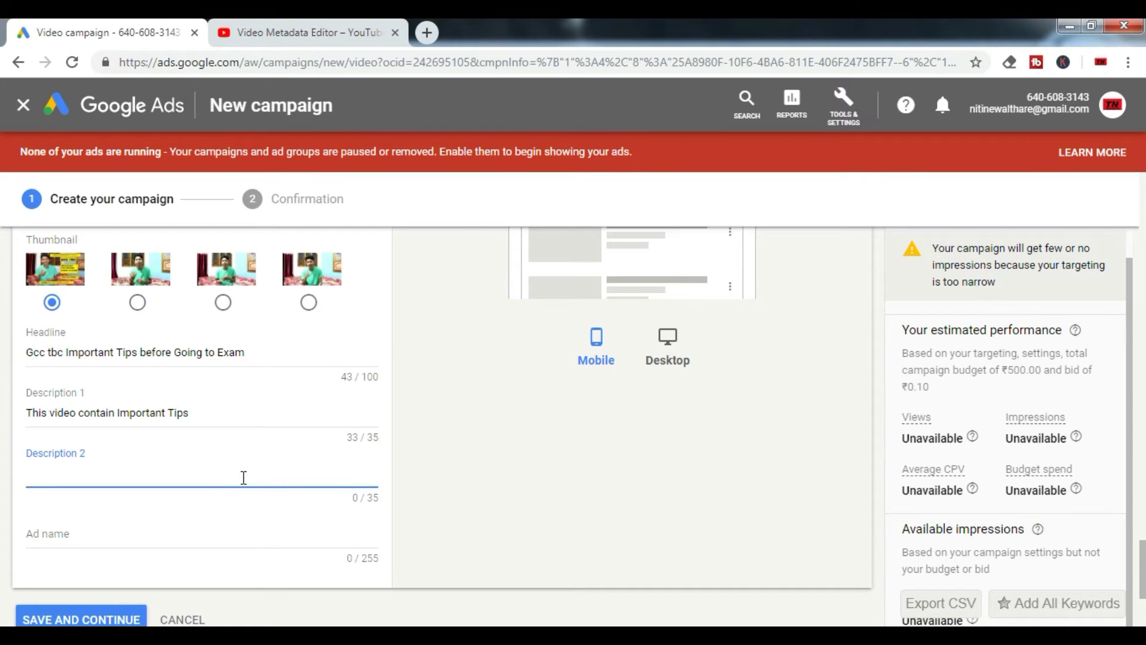
pyautogui.write('b')
pyautogui.press('BackSpace')
pyautogui.write('Befor')
pyautogui.press('BackSpace')
pyautogui.write('e Going to Exam')
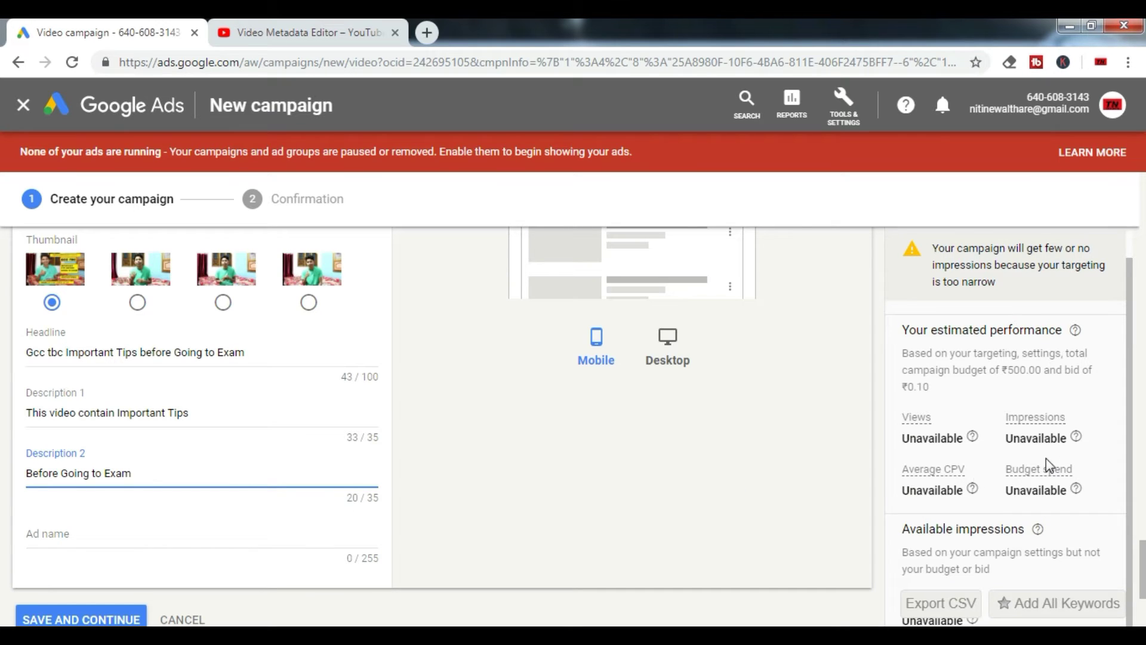
# Name the ad "Video Ad Promotion".
pyautogui.scroll(-2, 3, 589)
pyautogui.scroll(-1, 3, 589)
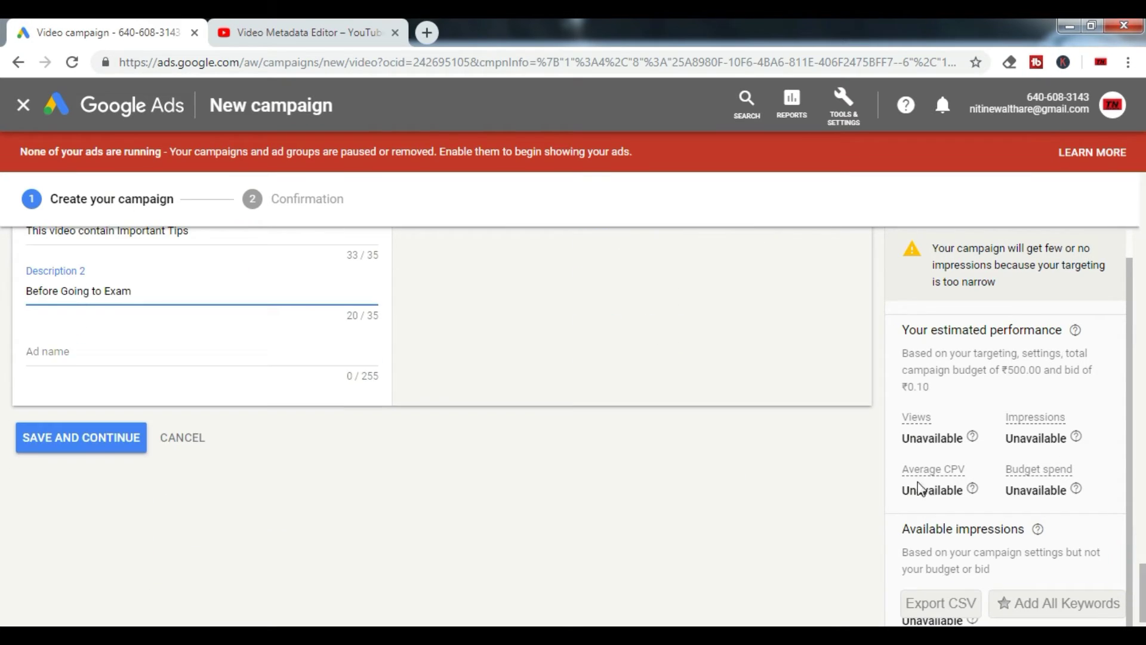
pyautogui.click(118, 355)
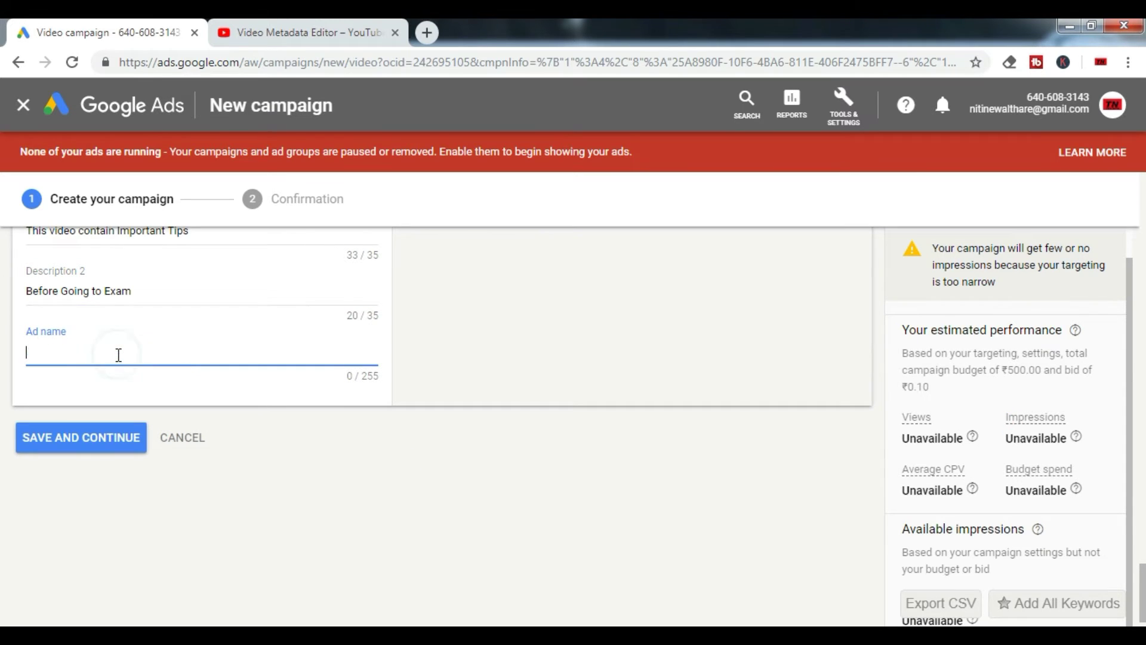
pyautogui.write('Video ')
pyautogui.write('AD')
pyautogui.write('d')
pyautogui.write(' Promotion')
pyautogui.click(1123, 416)
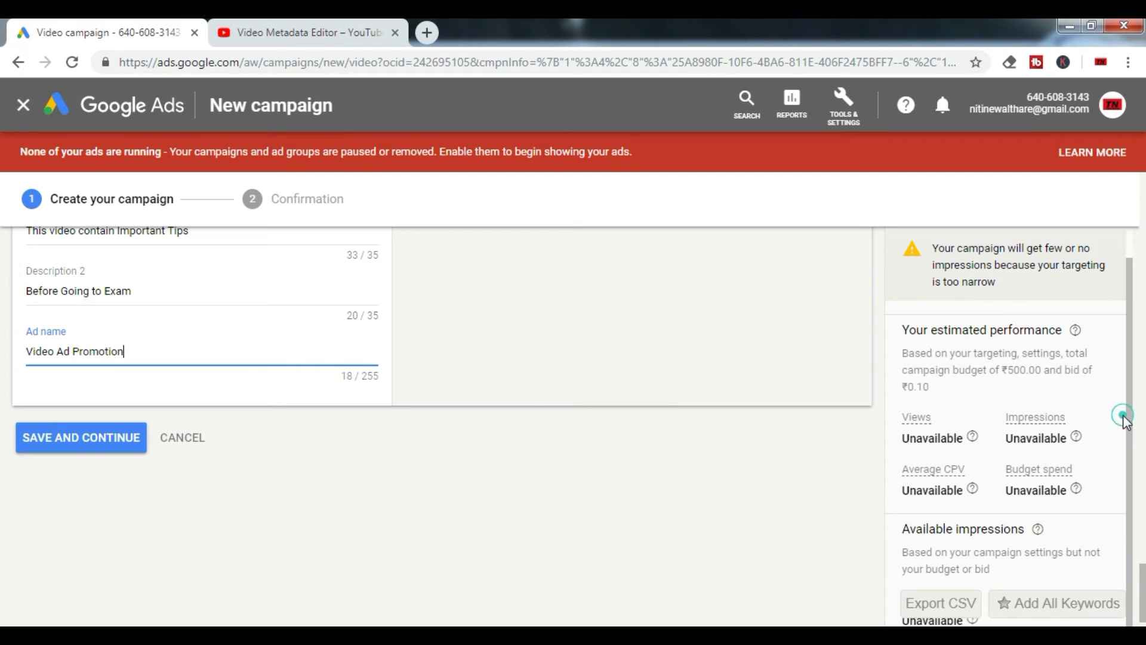
pyautogui.doubleClick(1133, 425)
pyautogui.click(738, 532)
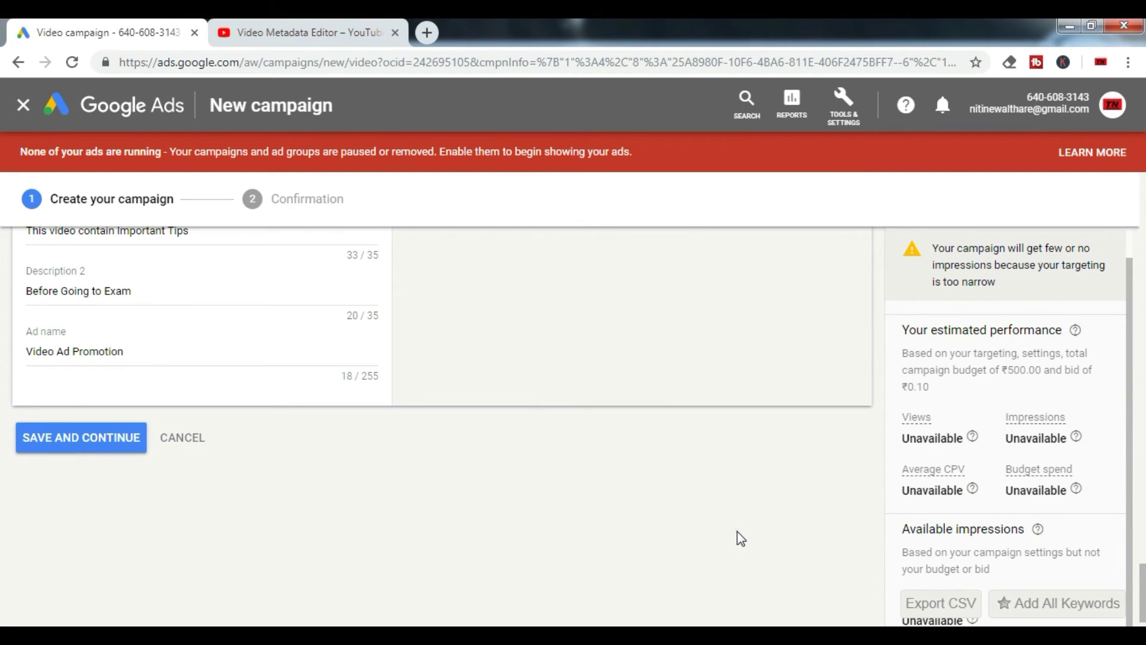
pyautogui.click(1129, 439)
# Save the new video campaign and continue from its confirmation summary to the campaign itself.
pyautogui.click(77, 436)
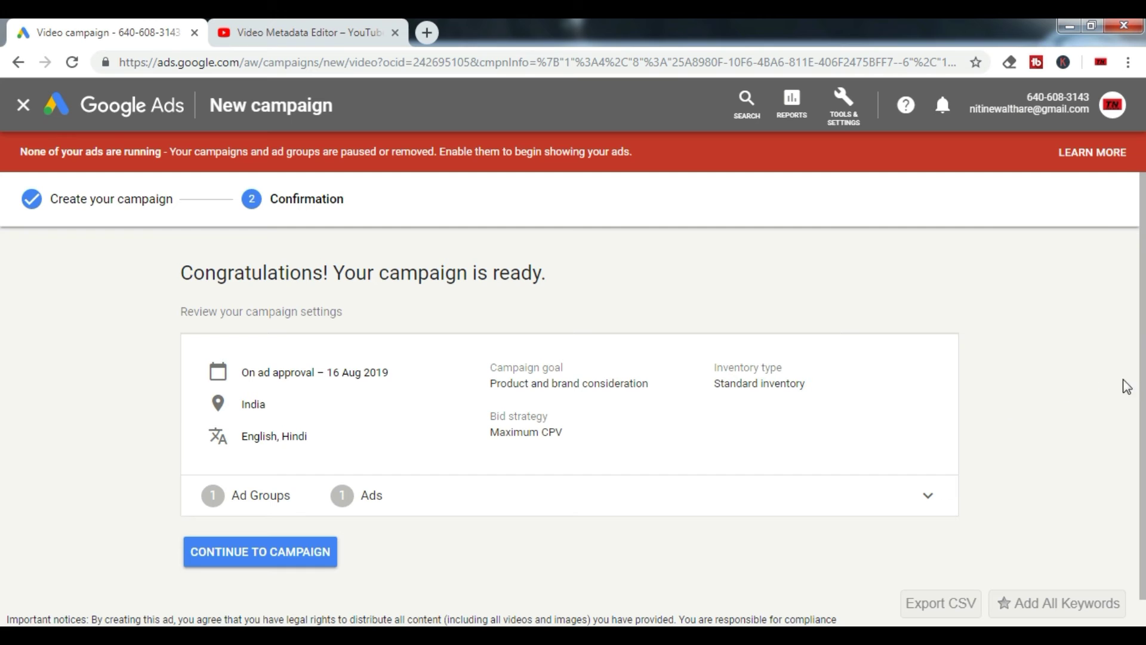
pyautogui.moveTo(1141, 348); pyautogui.dragTo(1142, 401)
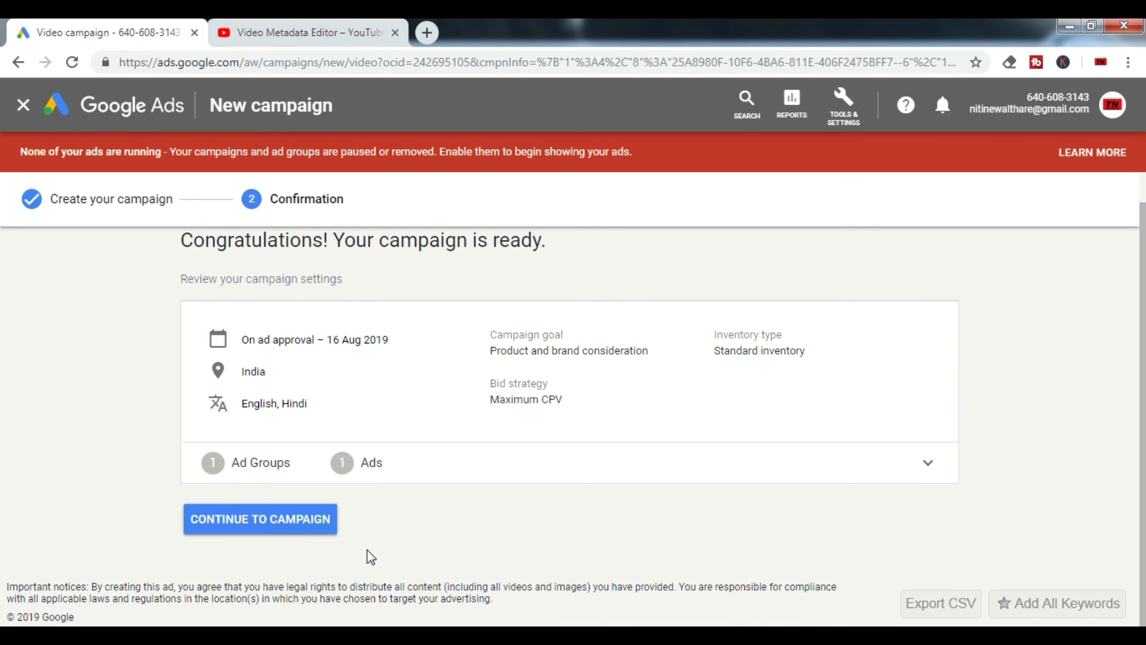
pyautogui.click(266, 521)
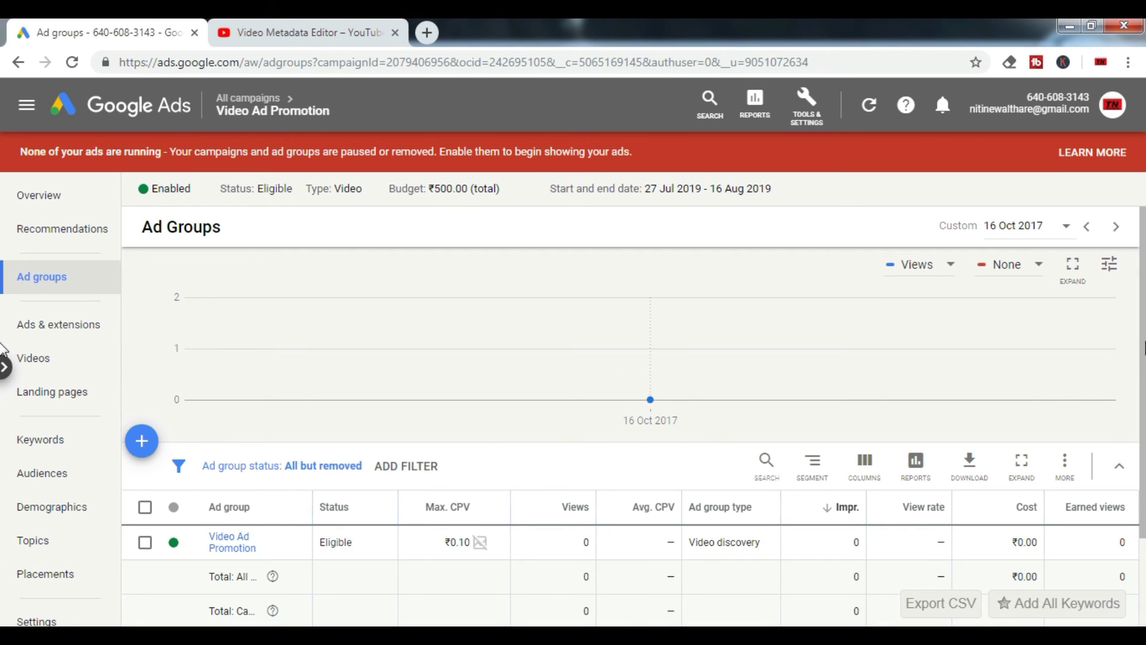
# Examine the Video Ad Promotion ad group's status, maximum CPV, views and cost in the ad groups table.
pyautogui.scroll(-1, 3, 397)
pyautogui.scroll(-2, 3, 396)
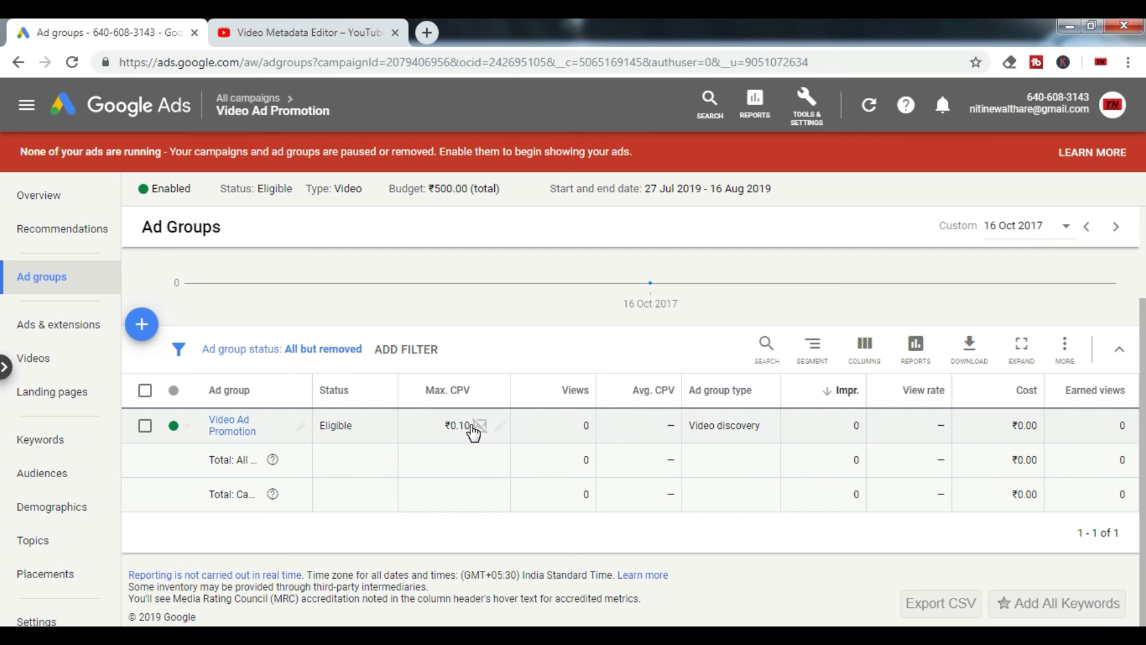
pyautogui.moveTo(475, 433)
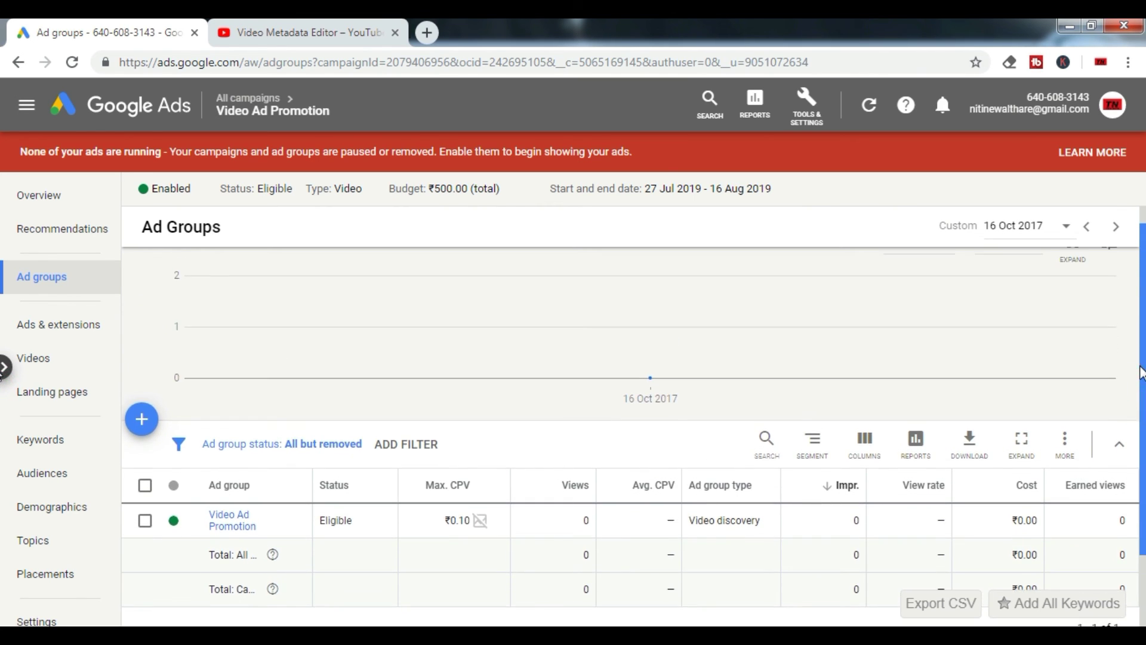
pyautogui.scroll(-1, 2, 398)
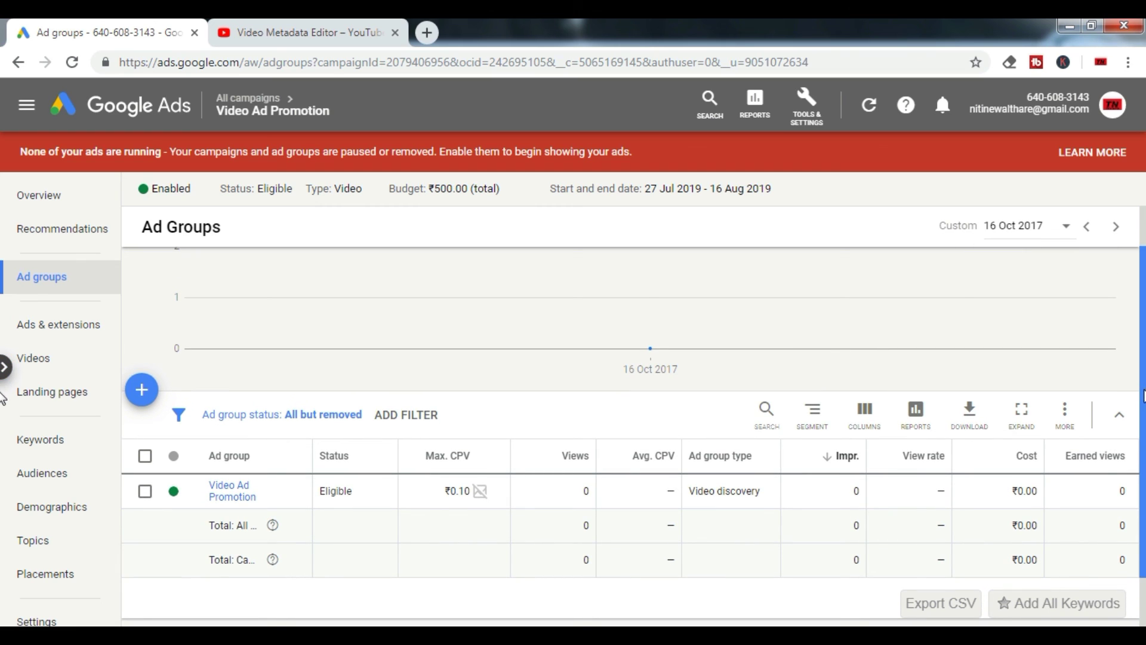